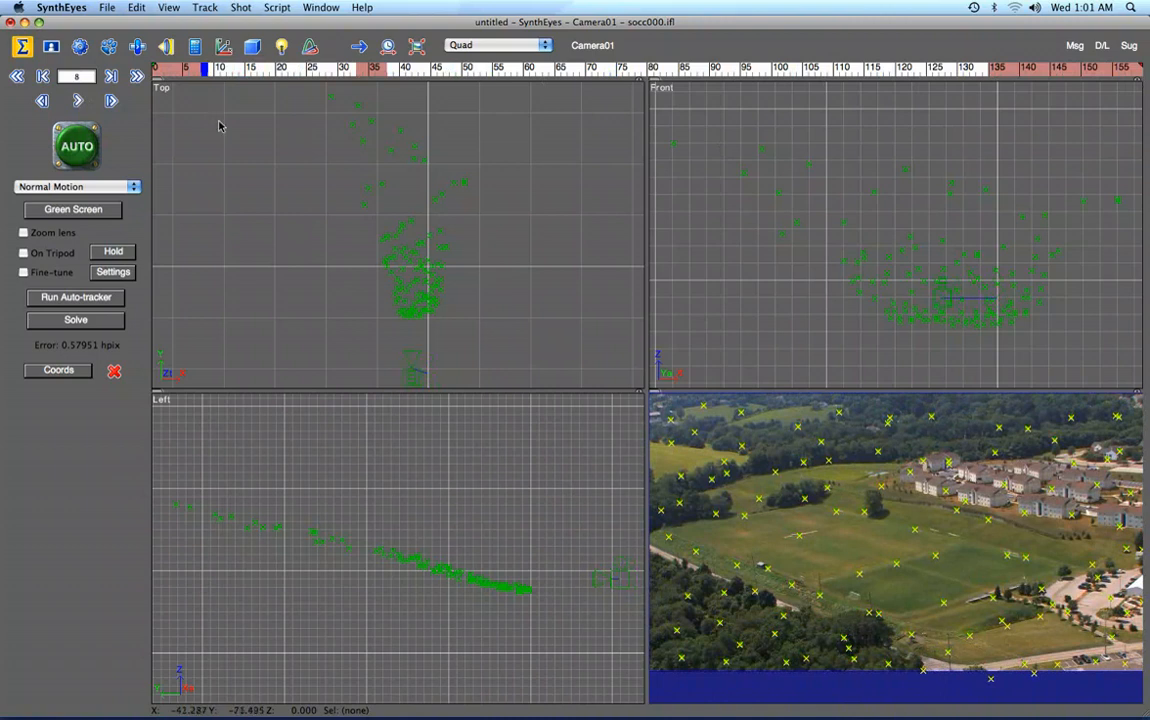
Define and apply the coordinate system from three soccer field trackers: origin, a point locked at X 20, and one on the XY plane.
left_click(223, 46)
left_click(133, 151)
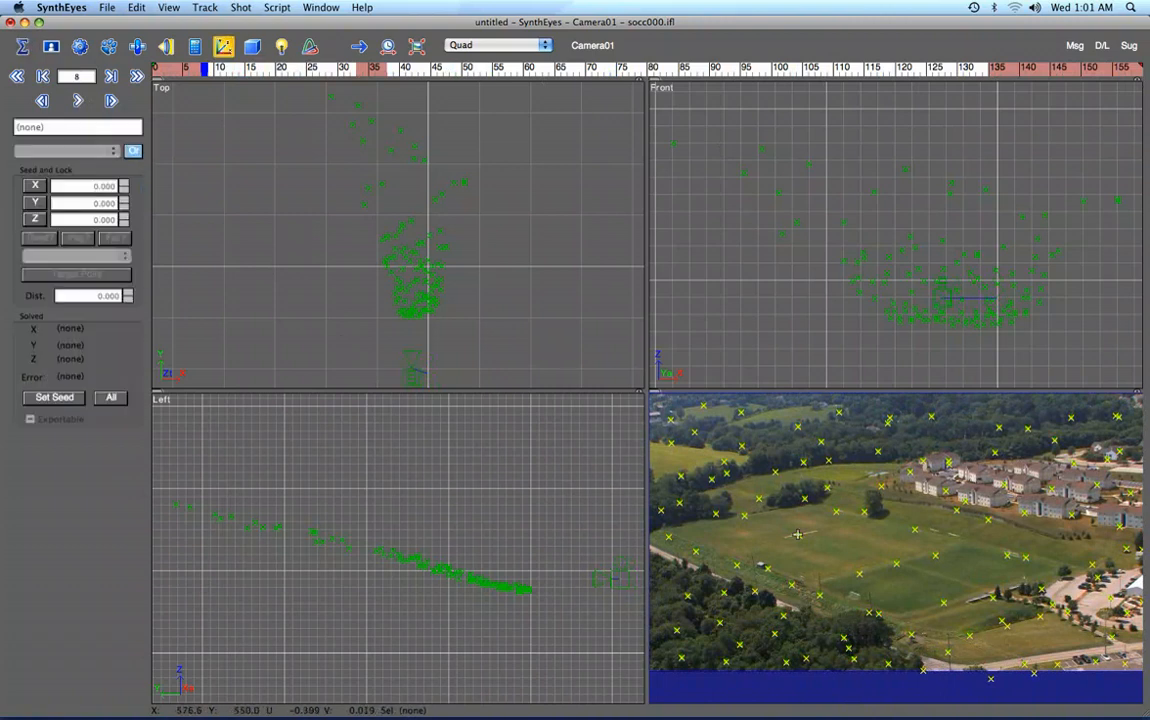
left_click(797, 534)
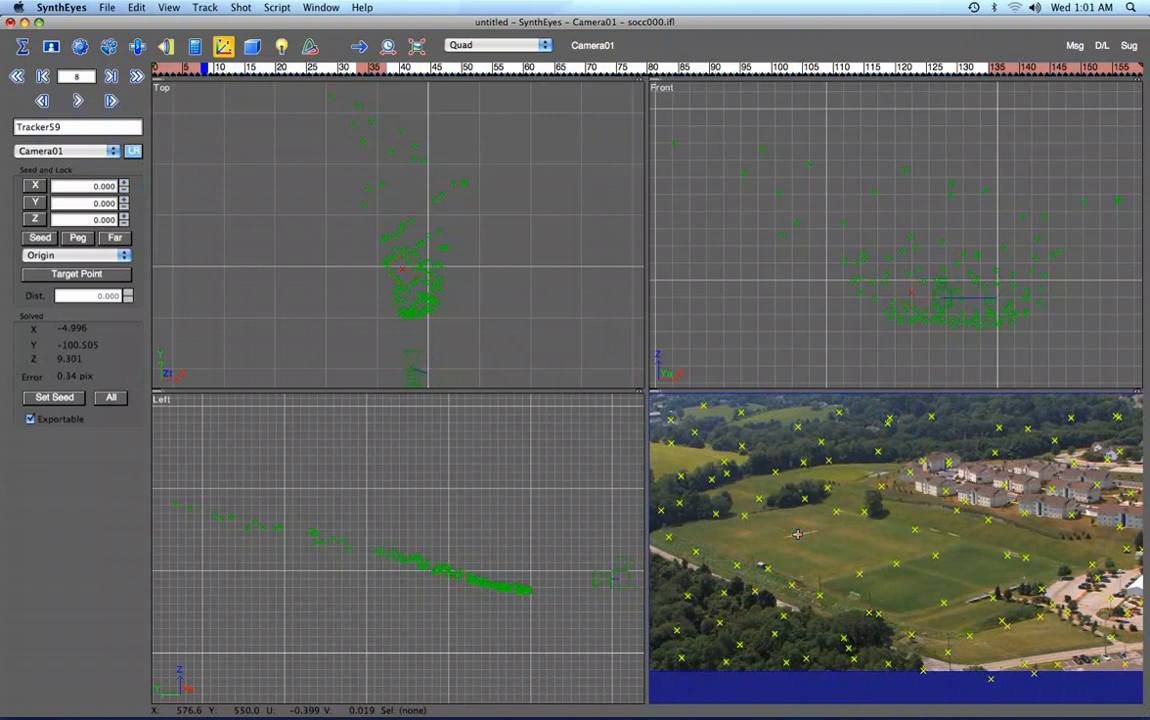
left_click(896, 565)
left_click(916, 527)
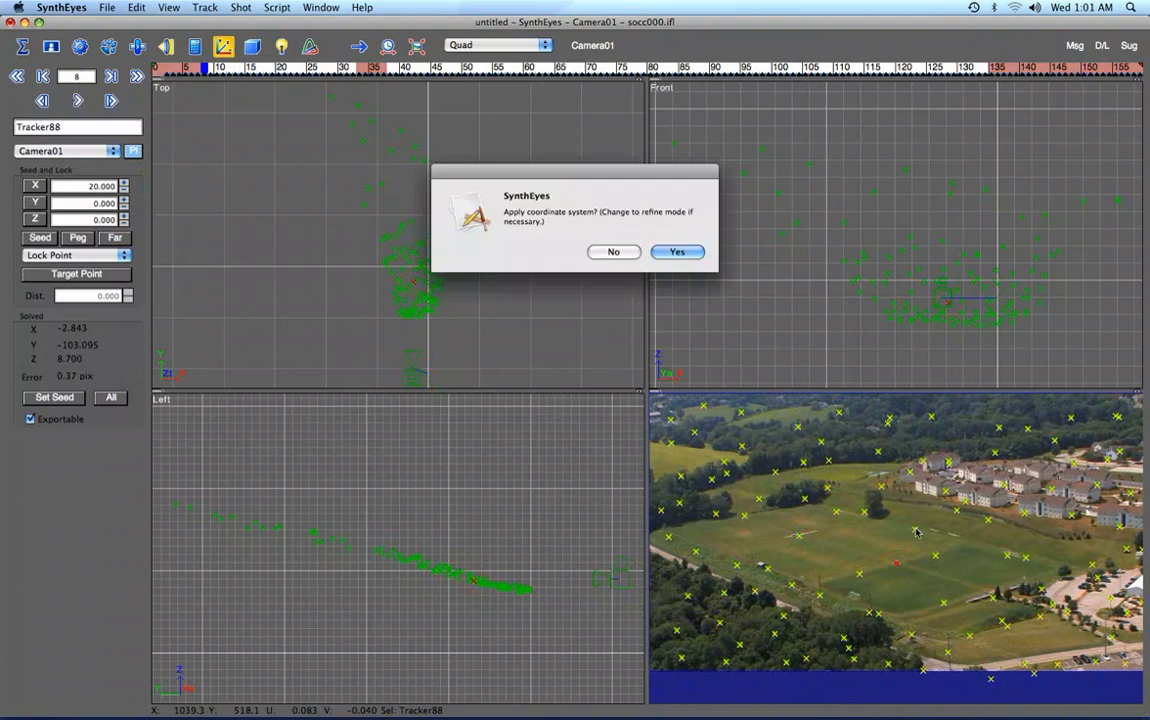
left_click(665, 253)
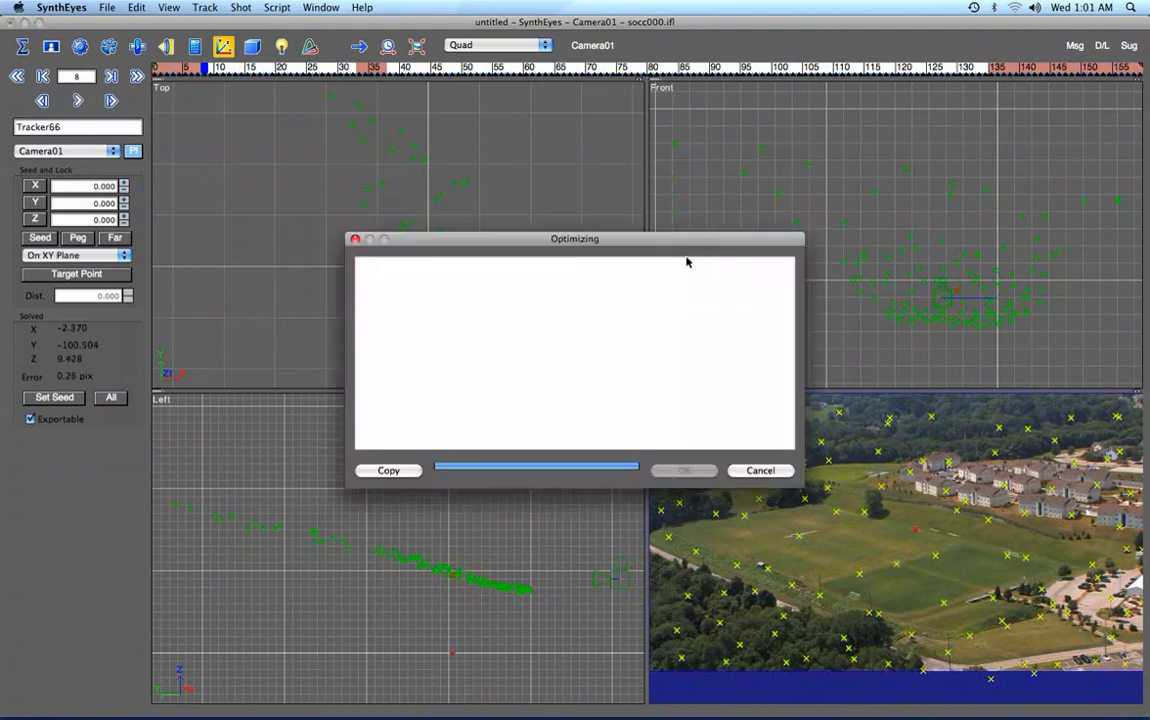
left_click(685, 471)
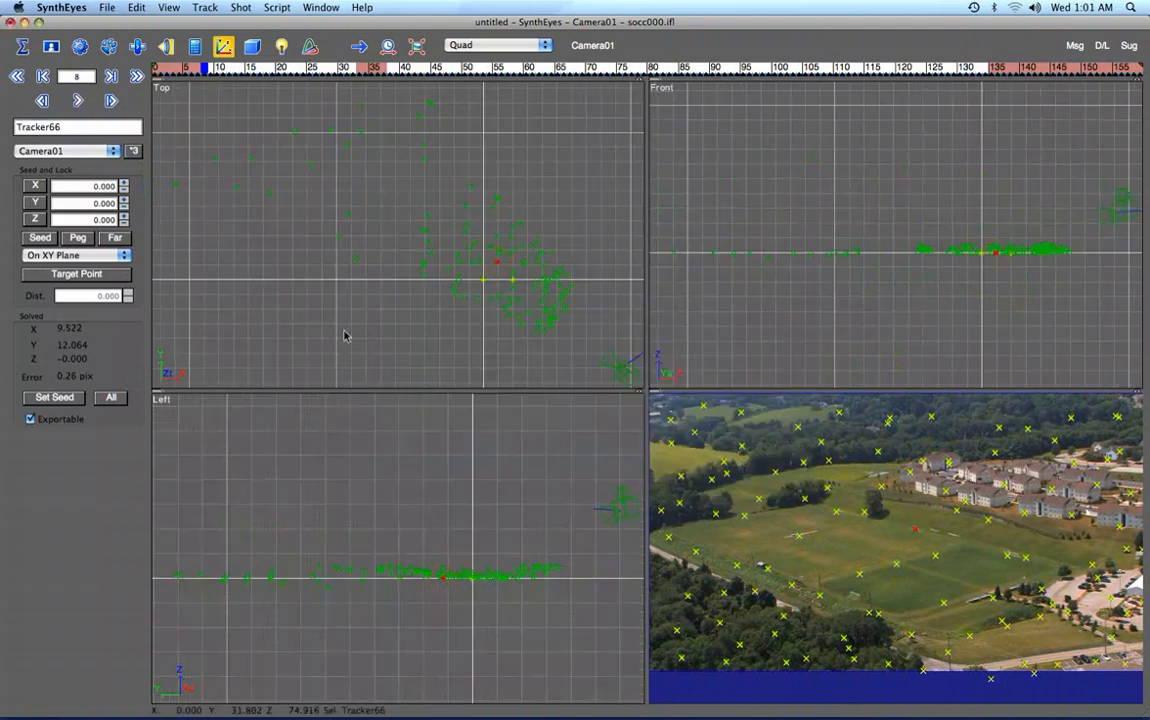
Create a plane mesh about 43.7 by 17.7 units over the origin in the Top view.
scroll(500, 284, "up", 3)
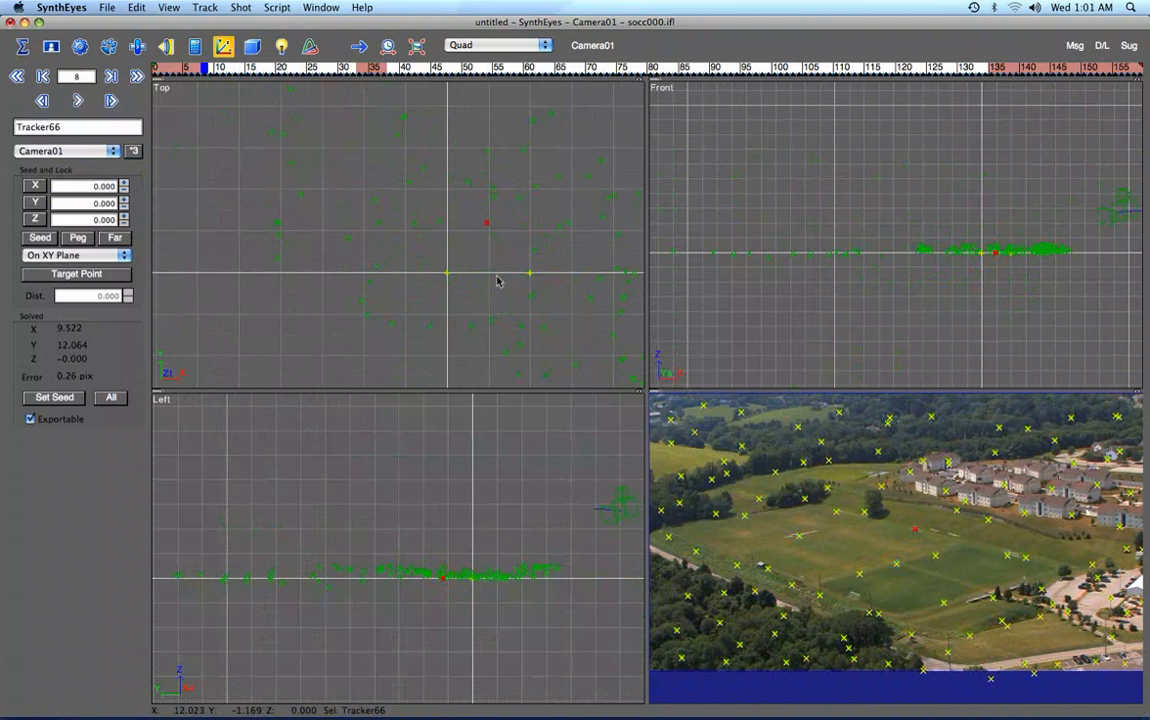
middle_click_drag(488, 257, 396, 258)
scroll(396, 258, "up", 2)
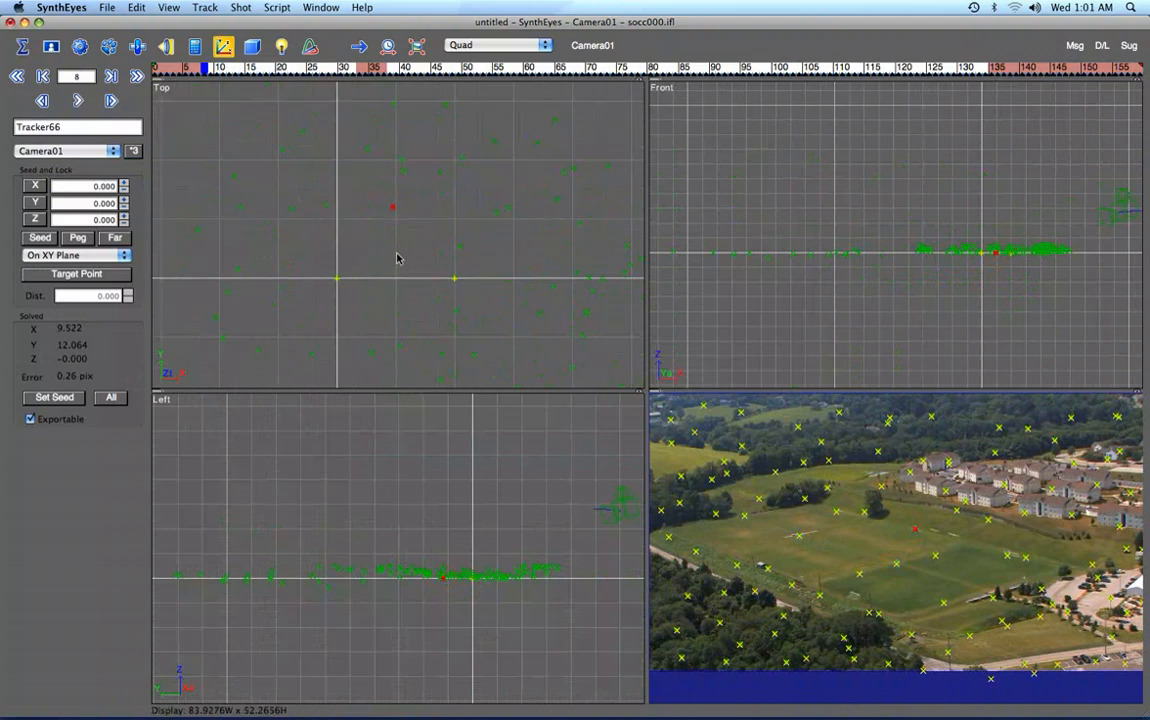
left_click(254, 52)
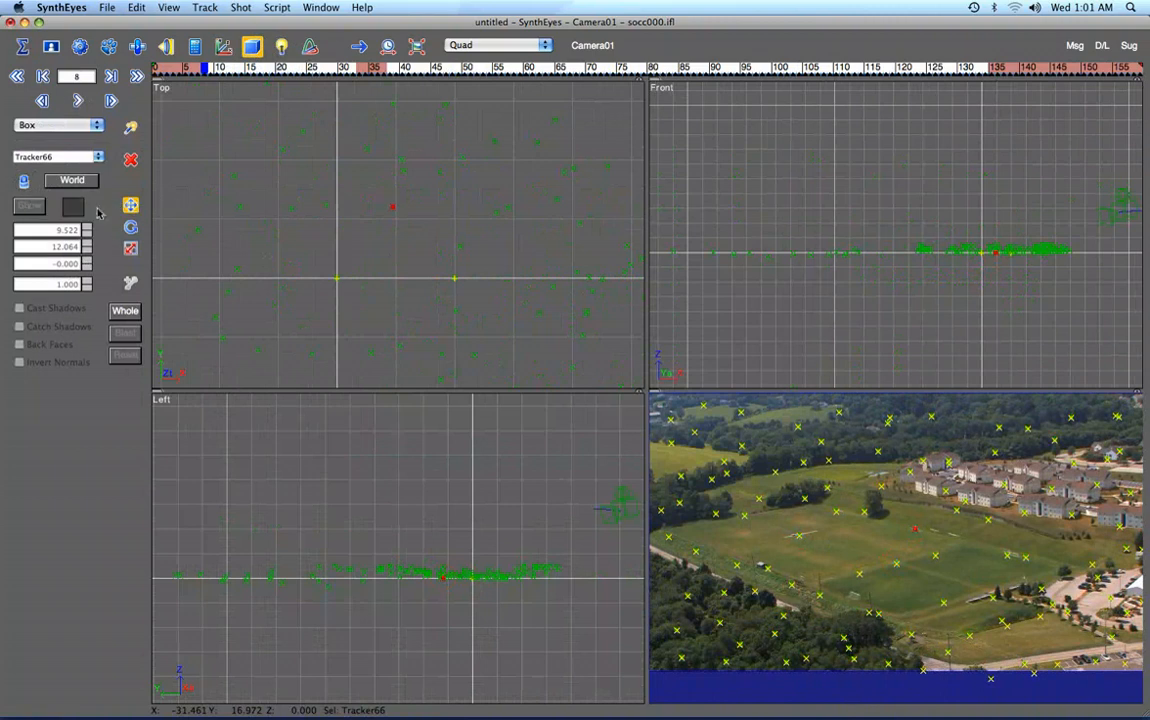
left_click(56, 125)
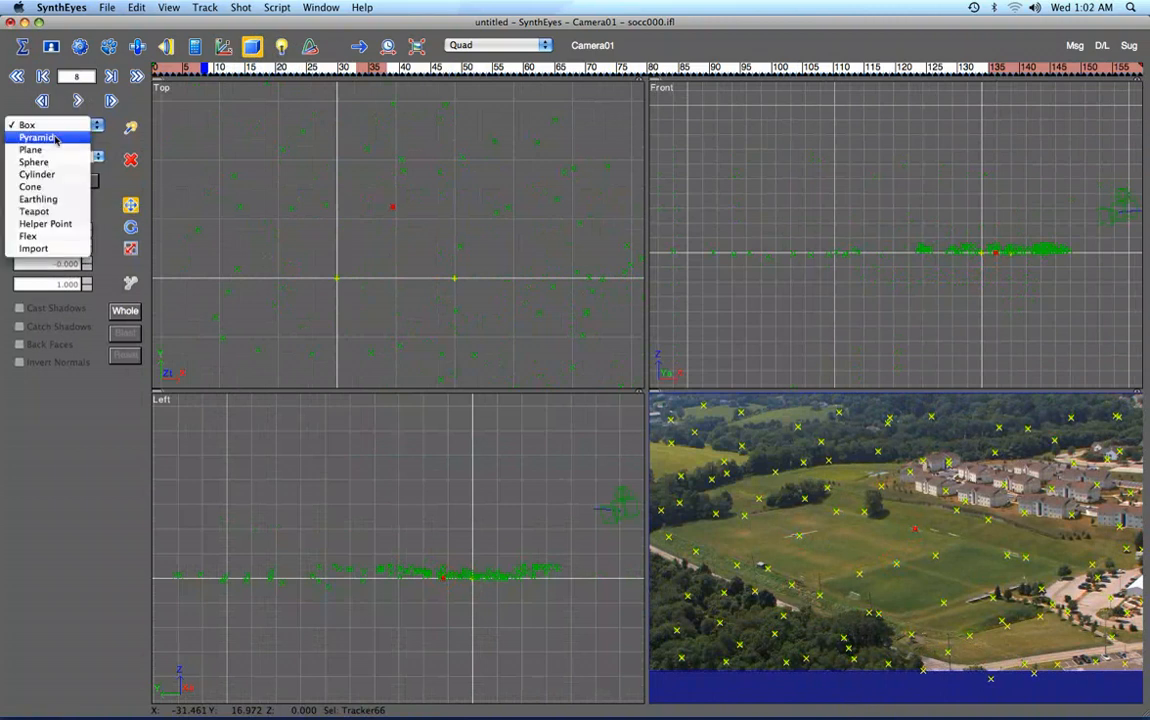
left_click(30, 121)
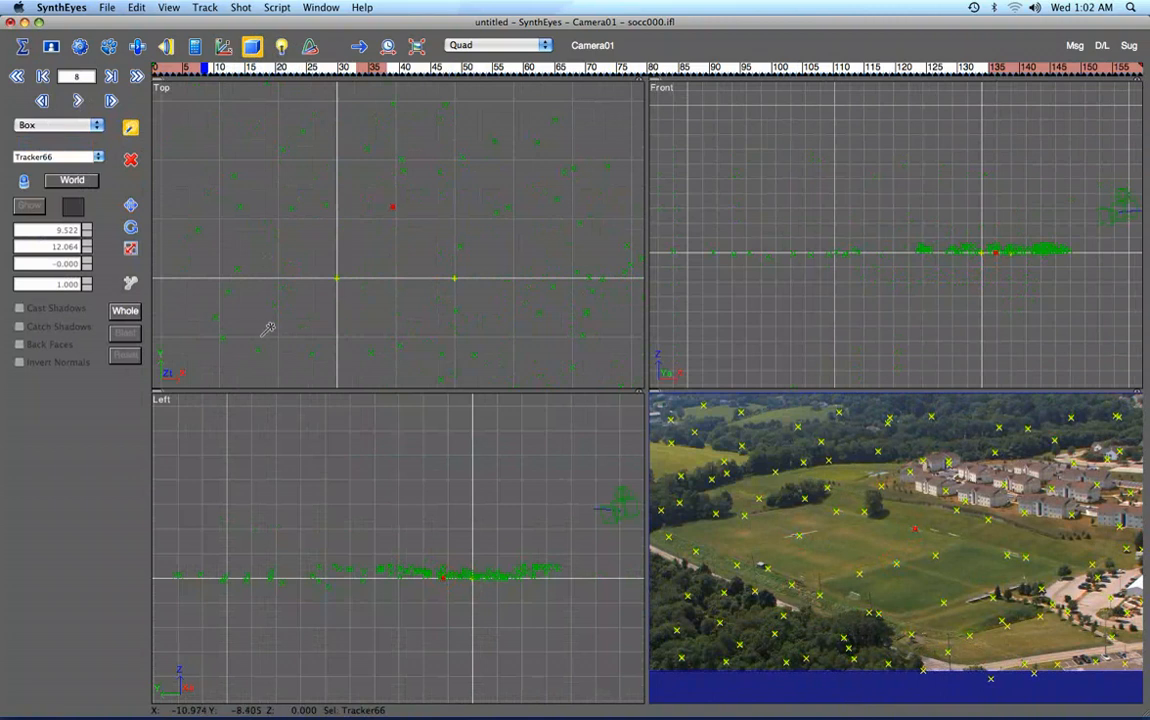
left_click_drag(256, 328, 512, 223)
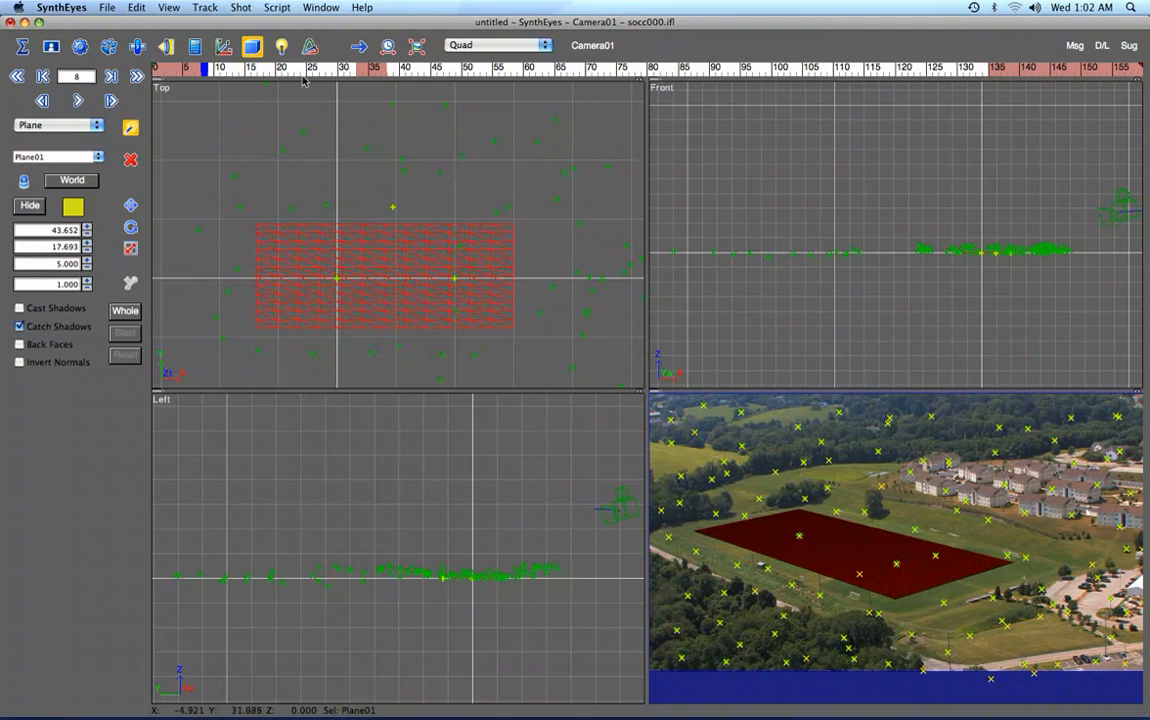
Set the plane's aspect ratio to 1.77778 while preserving its width, and scale it uniformly down to about 35.4 by 19.9.
left_click(273, 8)
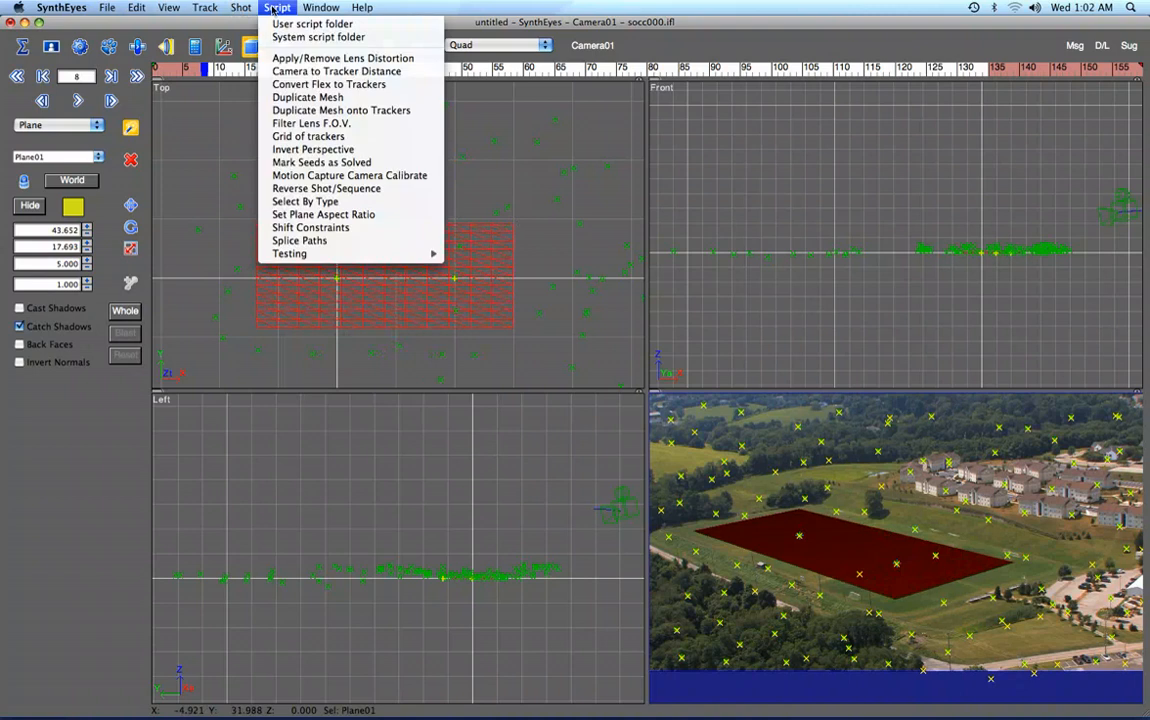
left_click(323, 214)
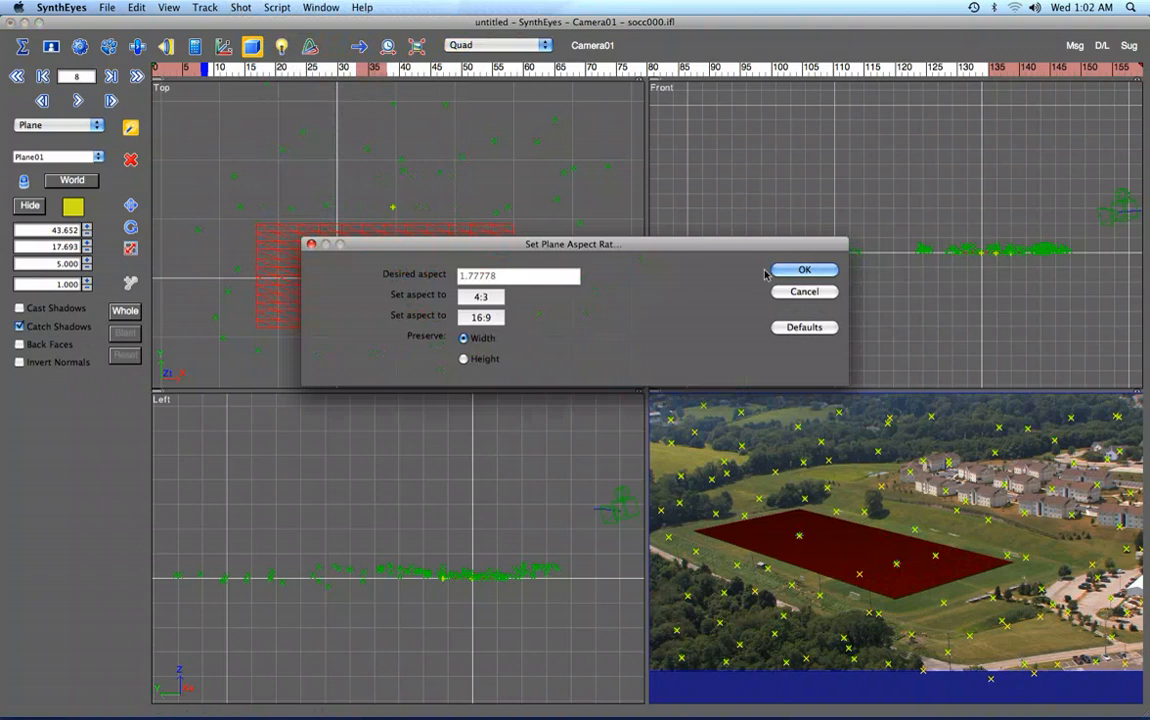
left_click(799, 271)
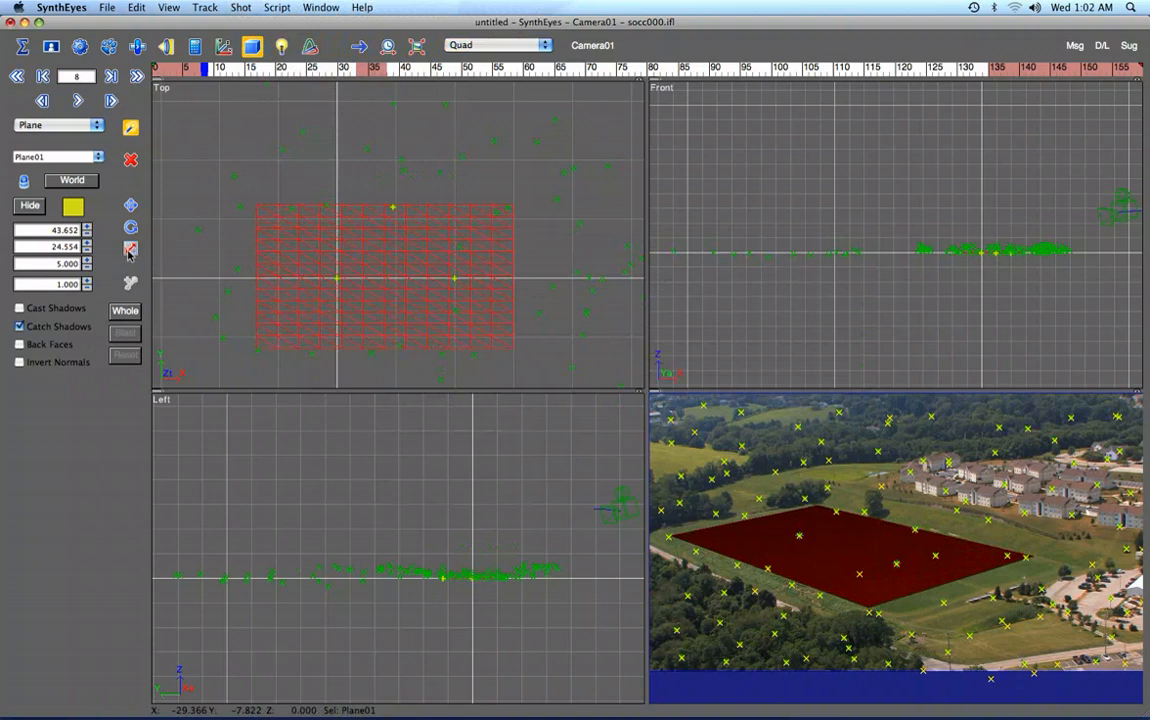
left_click(129, 250)
left_click_drag(87, 287, 87, 306)
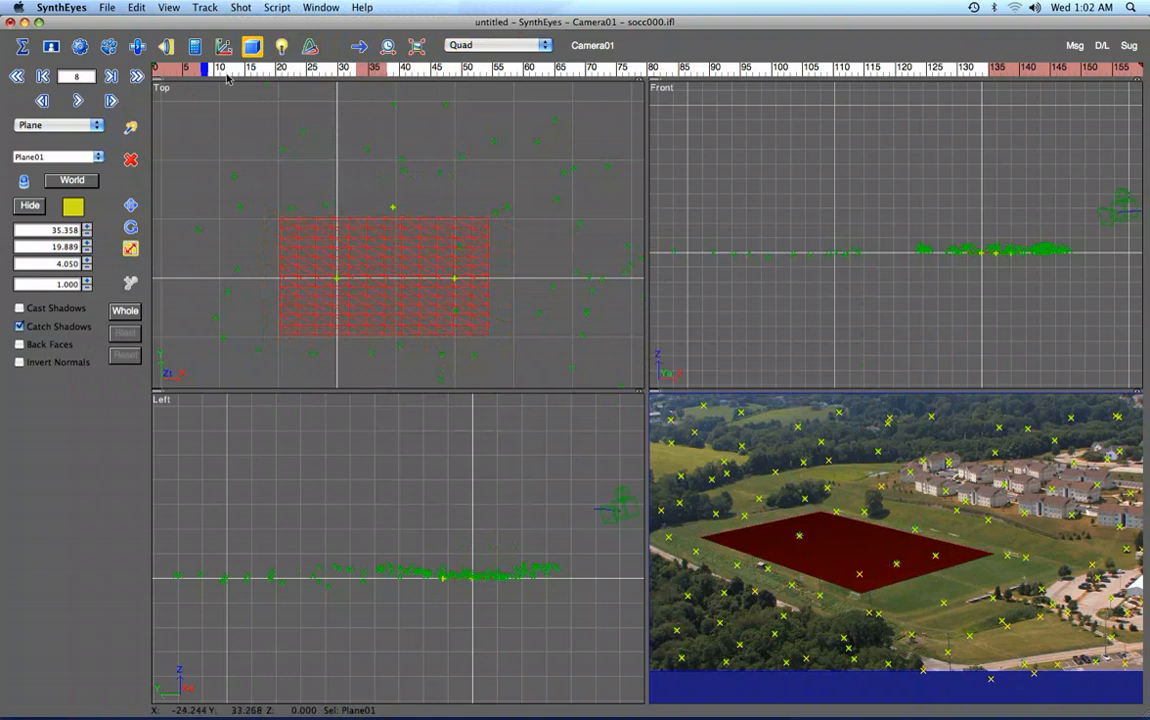
At frame 159, make every tracker non-exportable except the one on the distant light-green field at the far left of the shot.
left_click_drag(227, 75, 1141, 85)
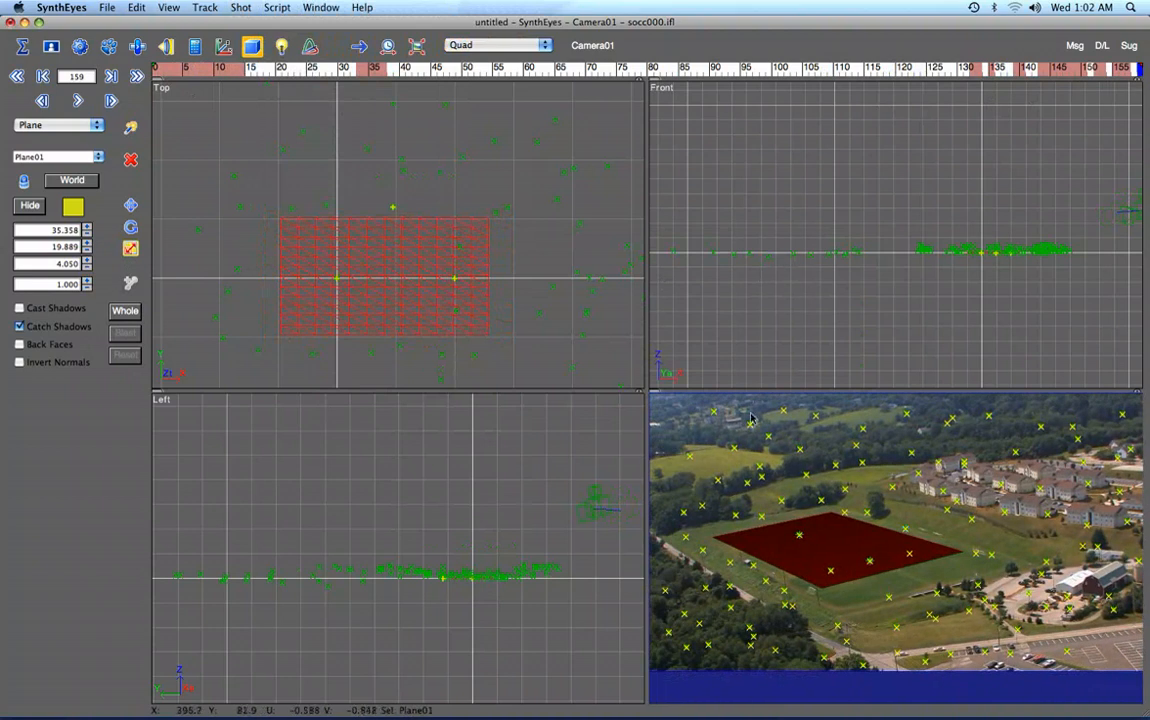
left_click(691, 456)
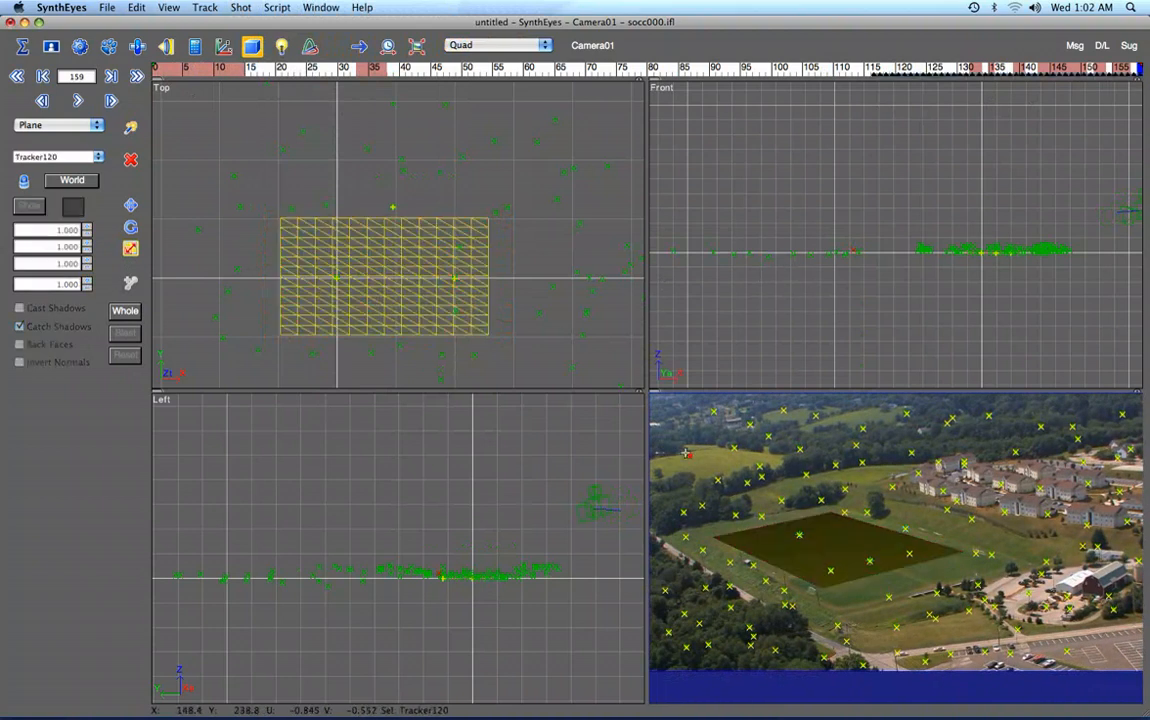
left_click(106, 7)
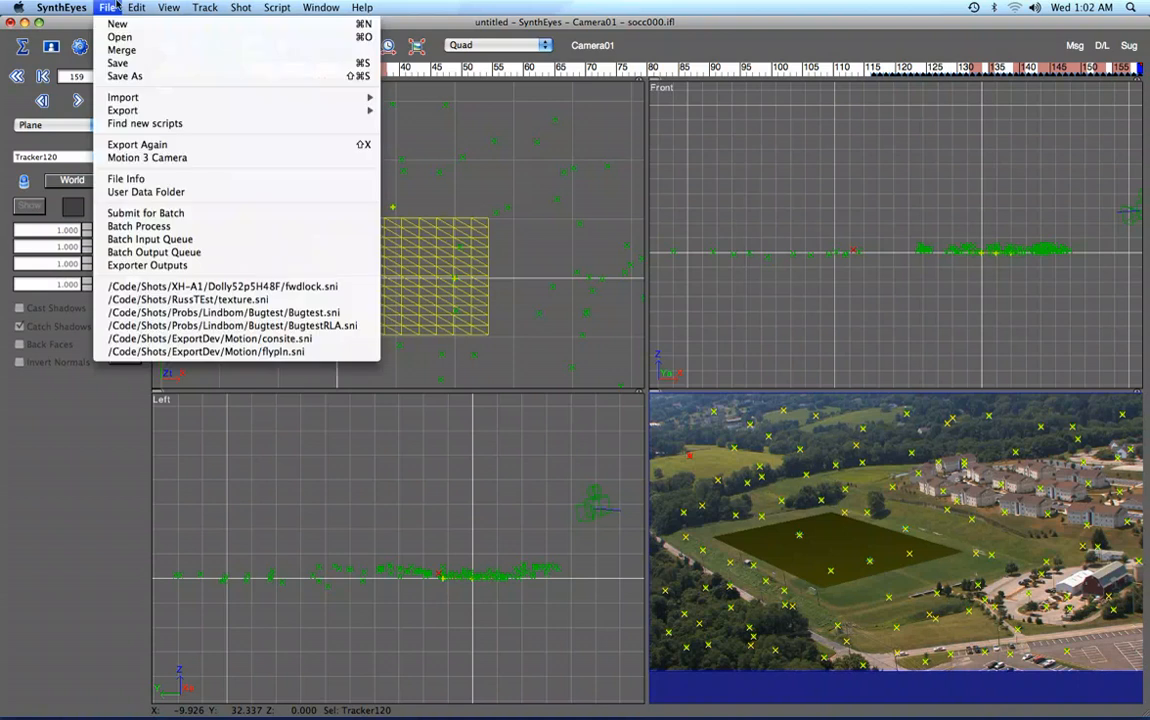
mouse_move(136, 7)
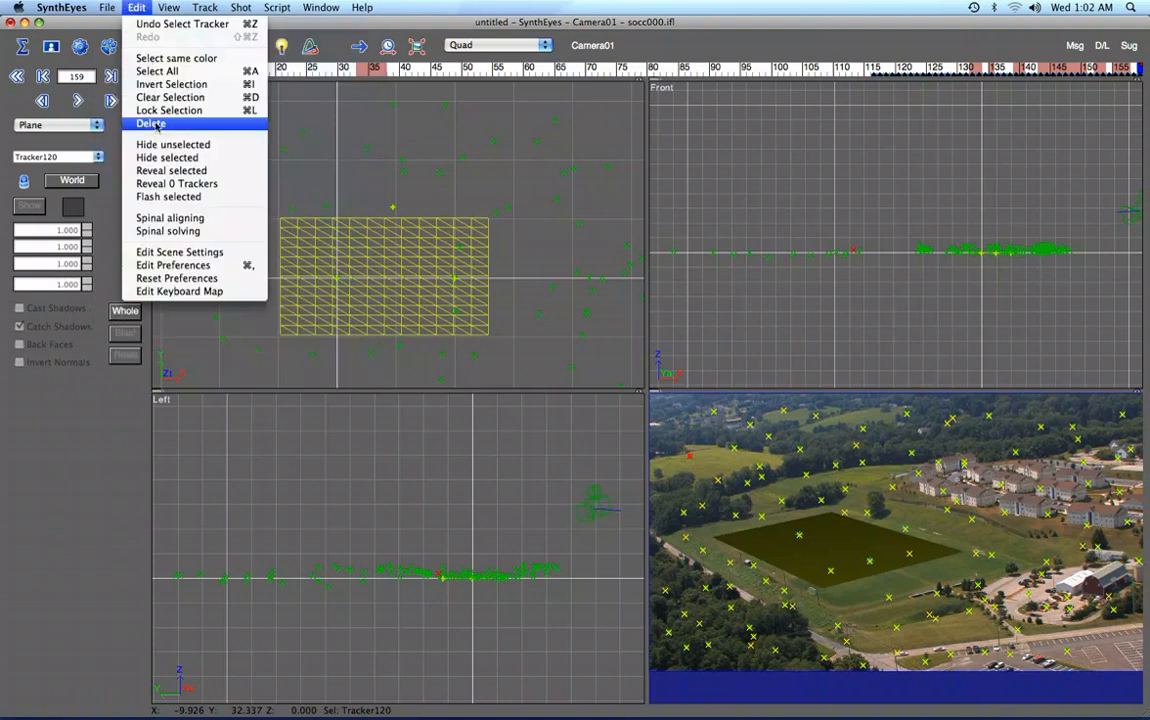
left_click(165, 84)
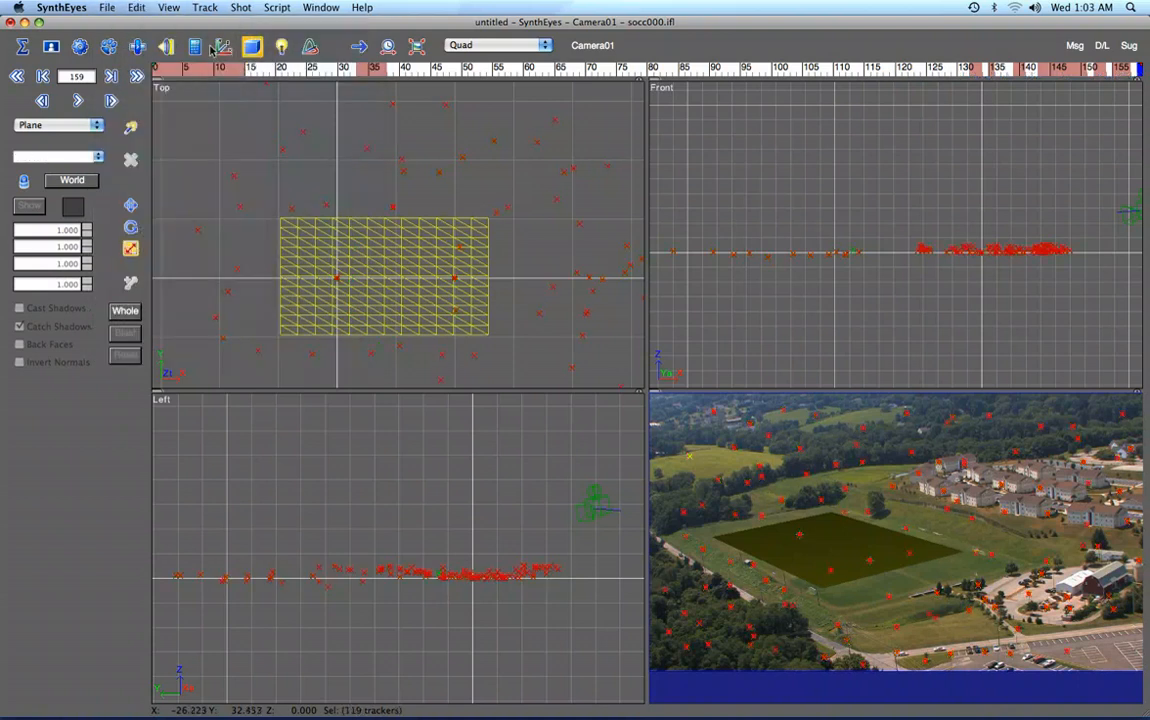
left_click(215, 46)
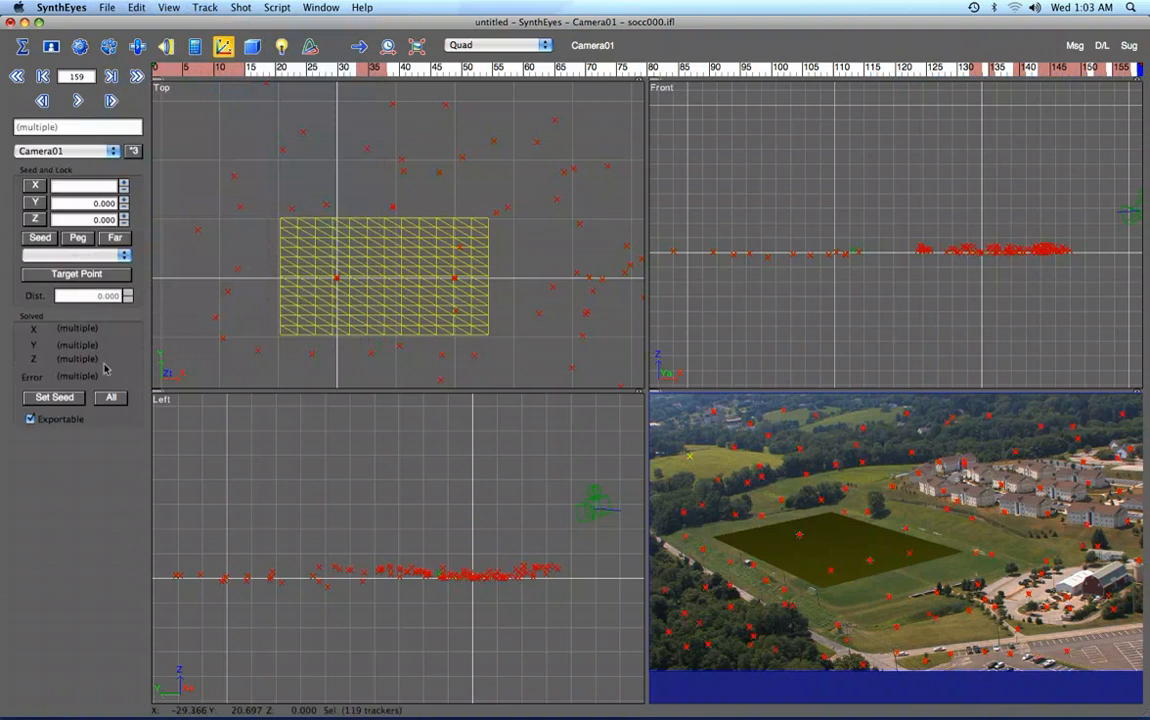
left_click(31, 419)
Export the scene in Motion 3 Camera format, overwriting socc.motn in the SoccerUndistort folder, with Export Trackers enabled.
left_click(102, 8)
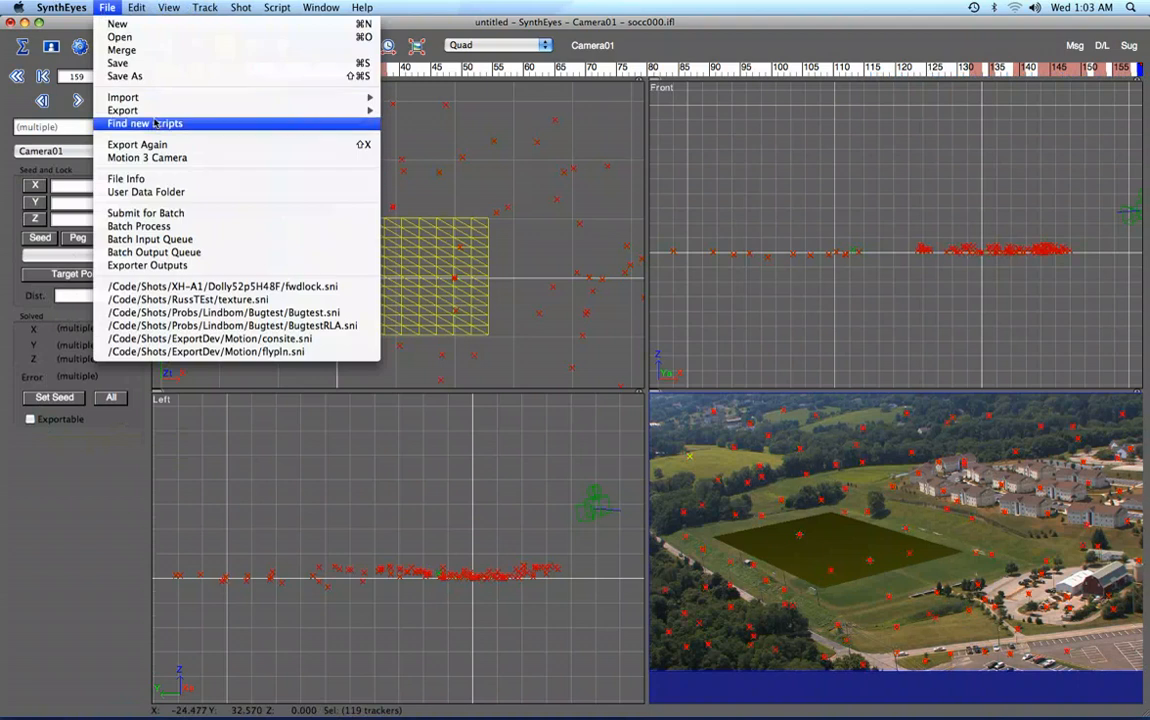
mouse_move(186, 103)
mouse_move(232, 108)
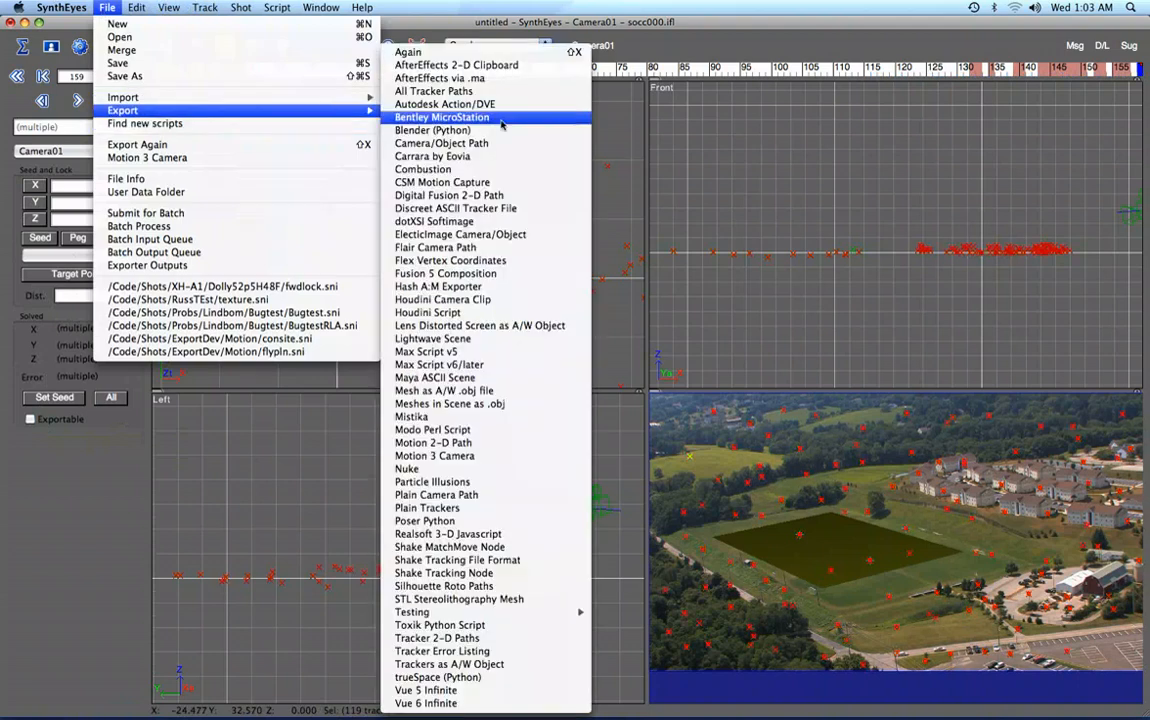
left_click(449, 459)
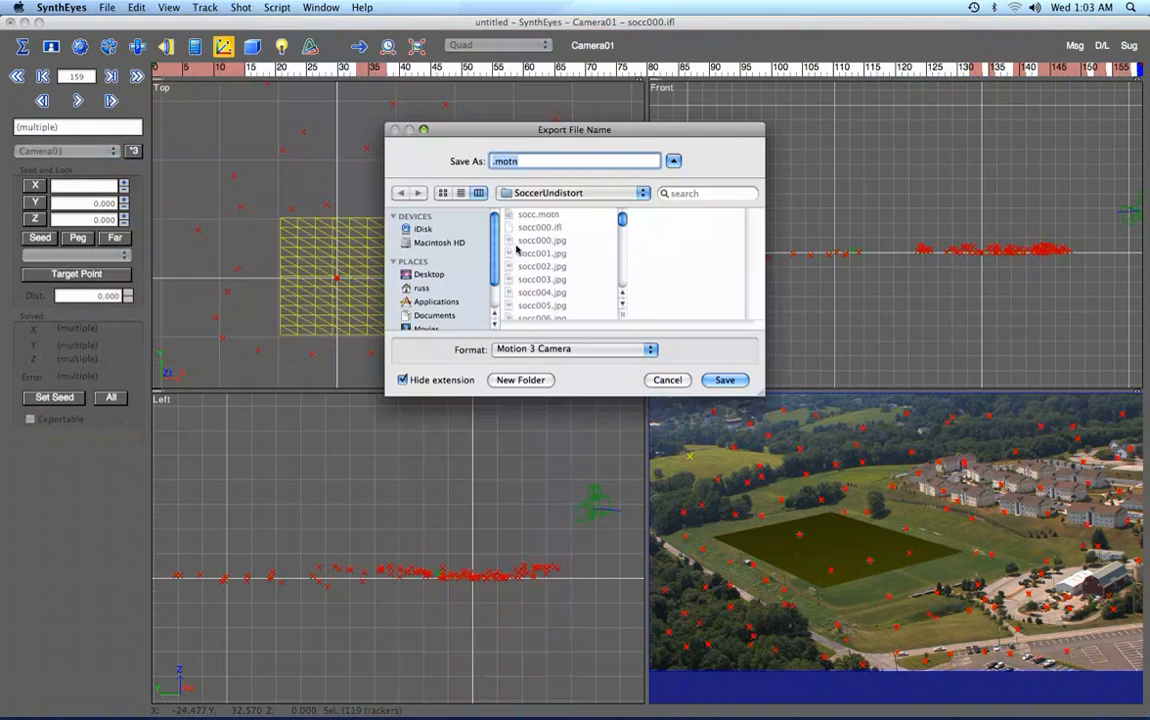
left_click(529, 216)
left_click(718, 381)
left_click(673, 219)
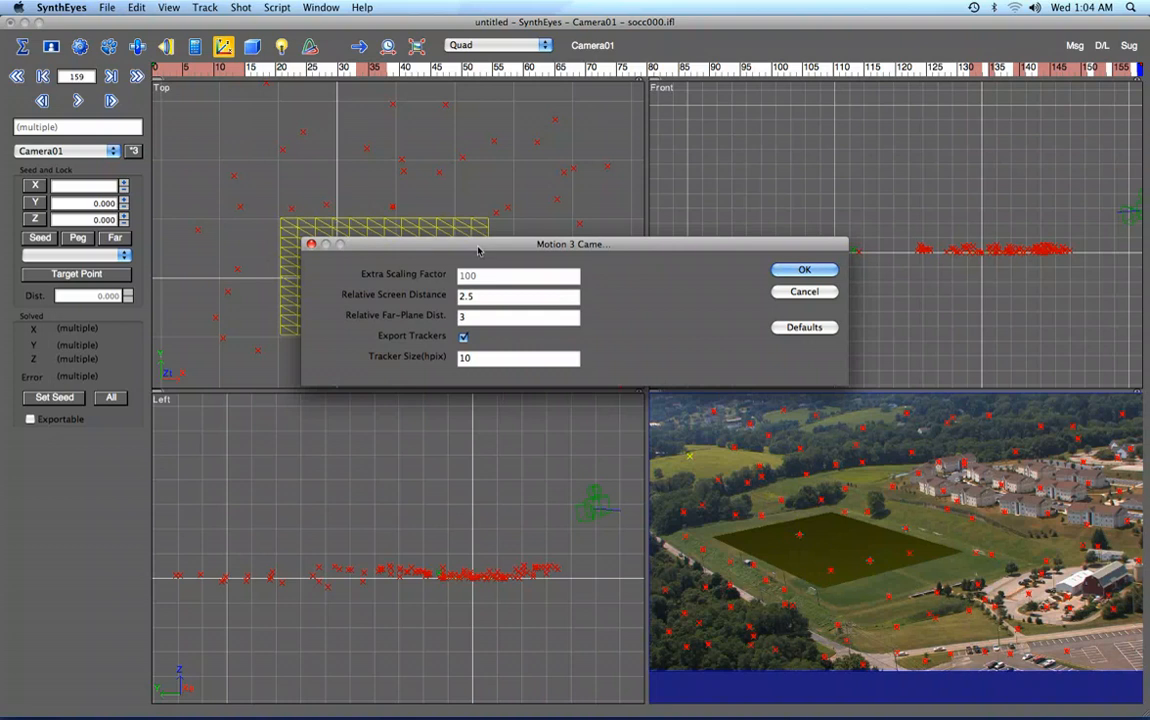
left_click(463, 338)
left_click(802, 270)
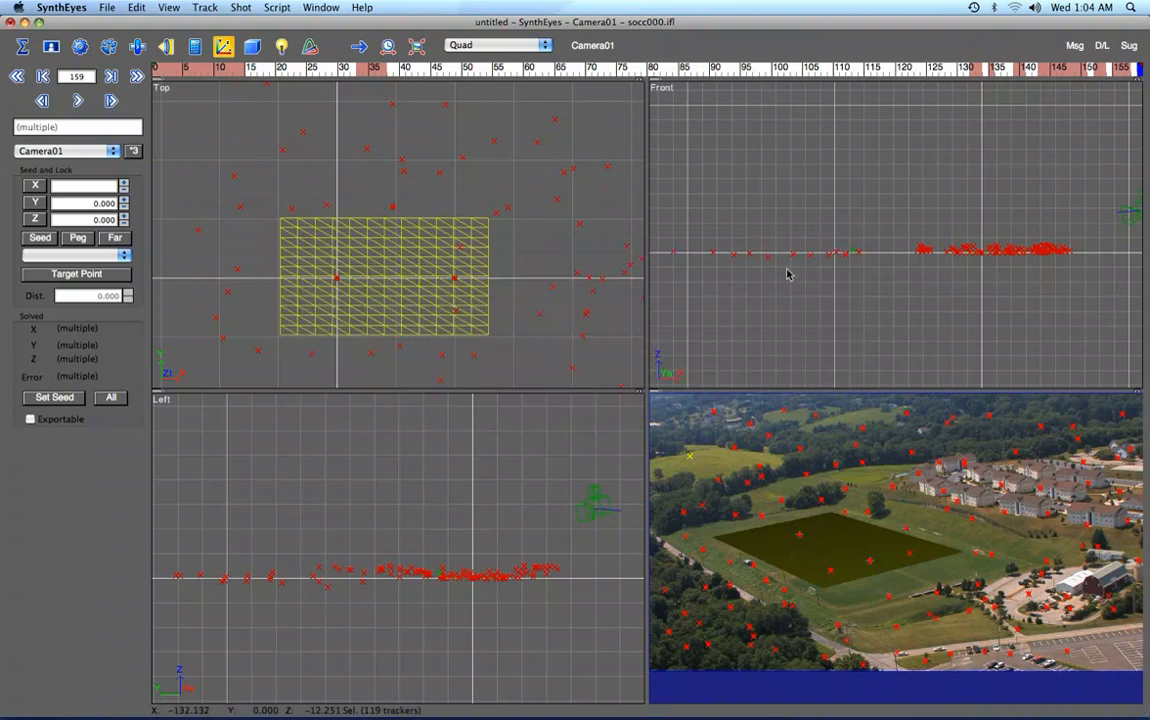
Switch to Motion and open the exported socc.motn project from the SoccerUndistort folder.
mouse_move(205, 690)
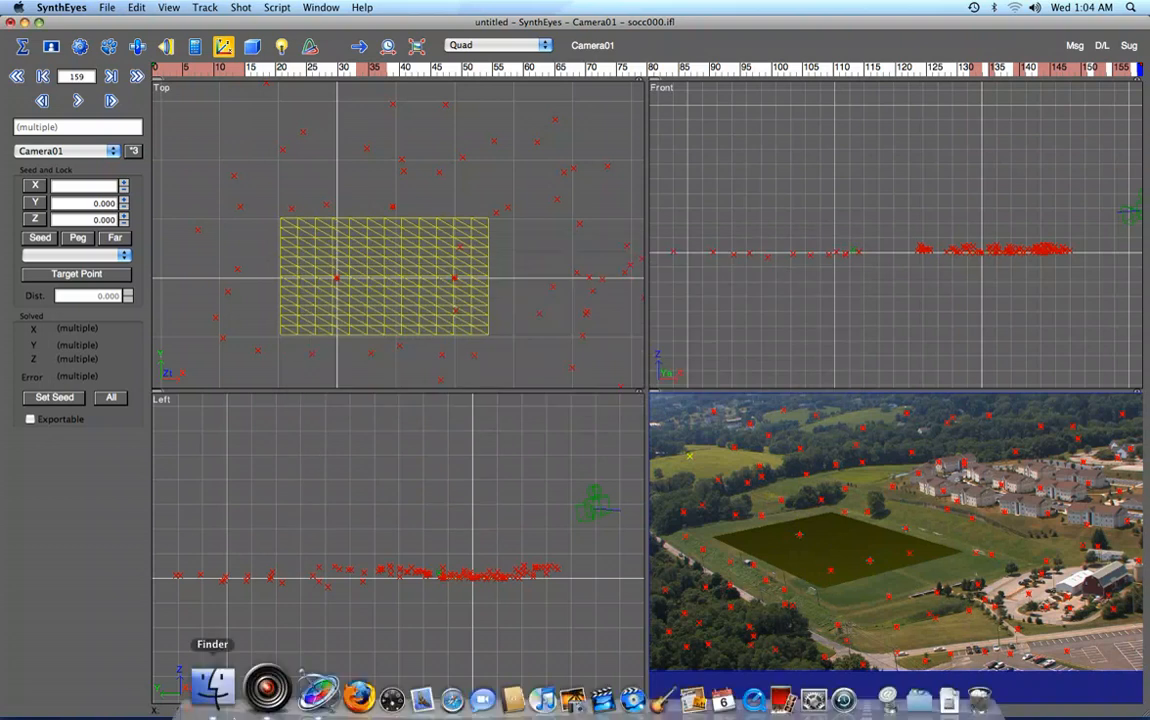
left_click(304, 684)
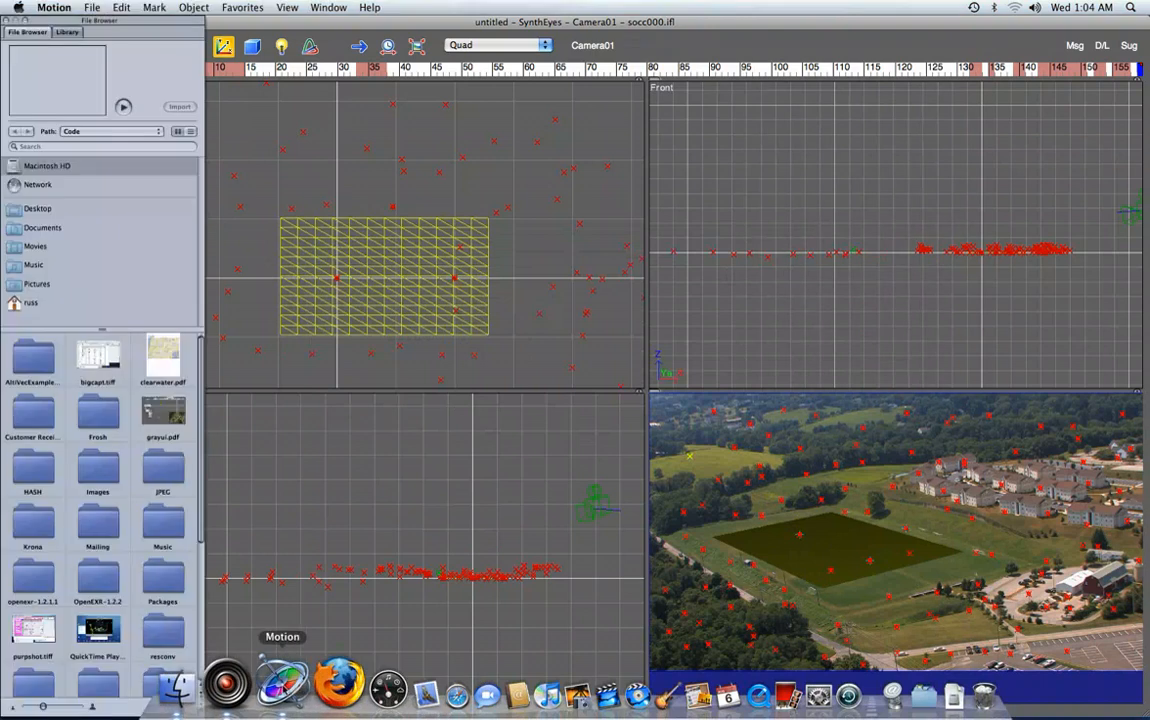
left_click(91, 8)
left_click(104, 37)
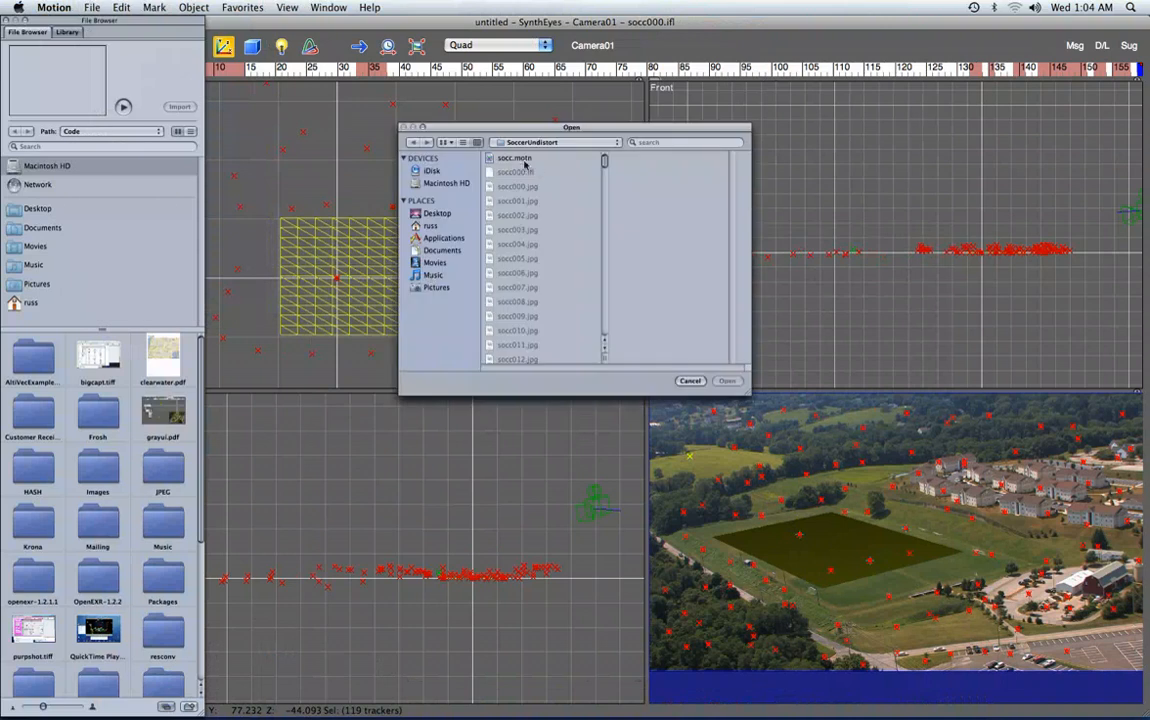
left_click(522, 160)
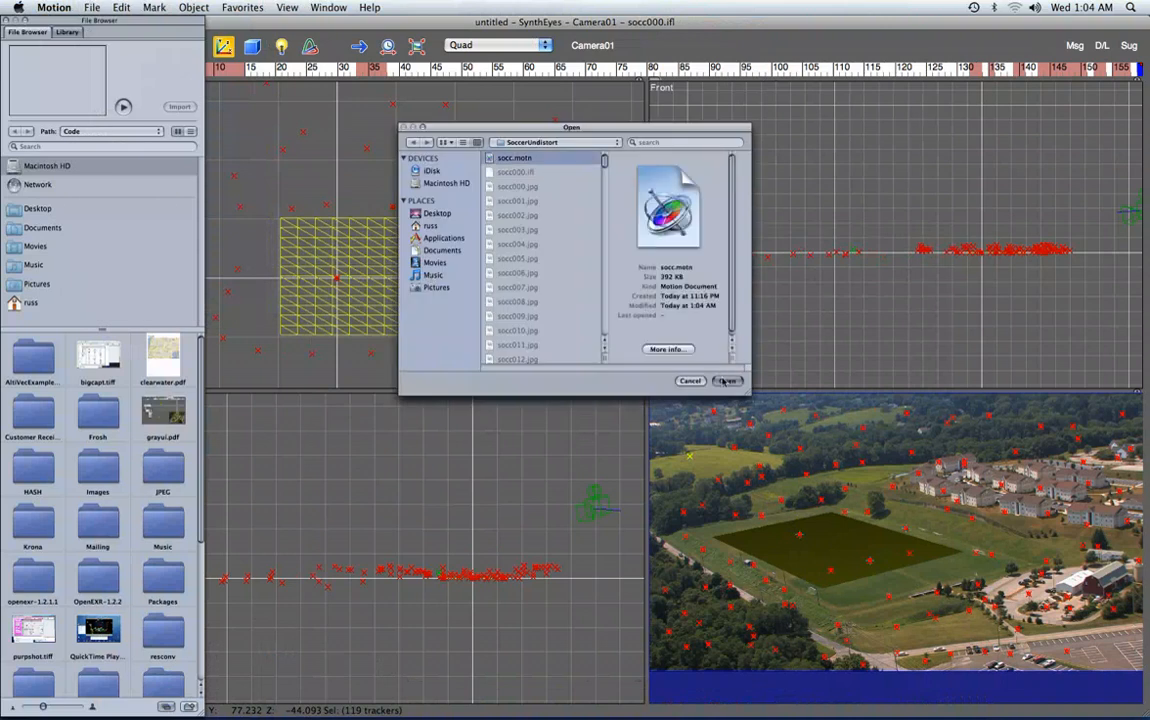
left_click(724, 381)
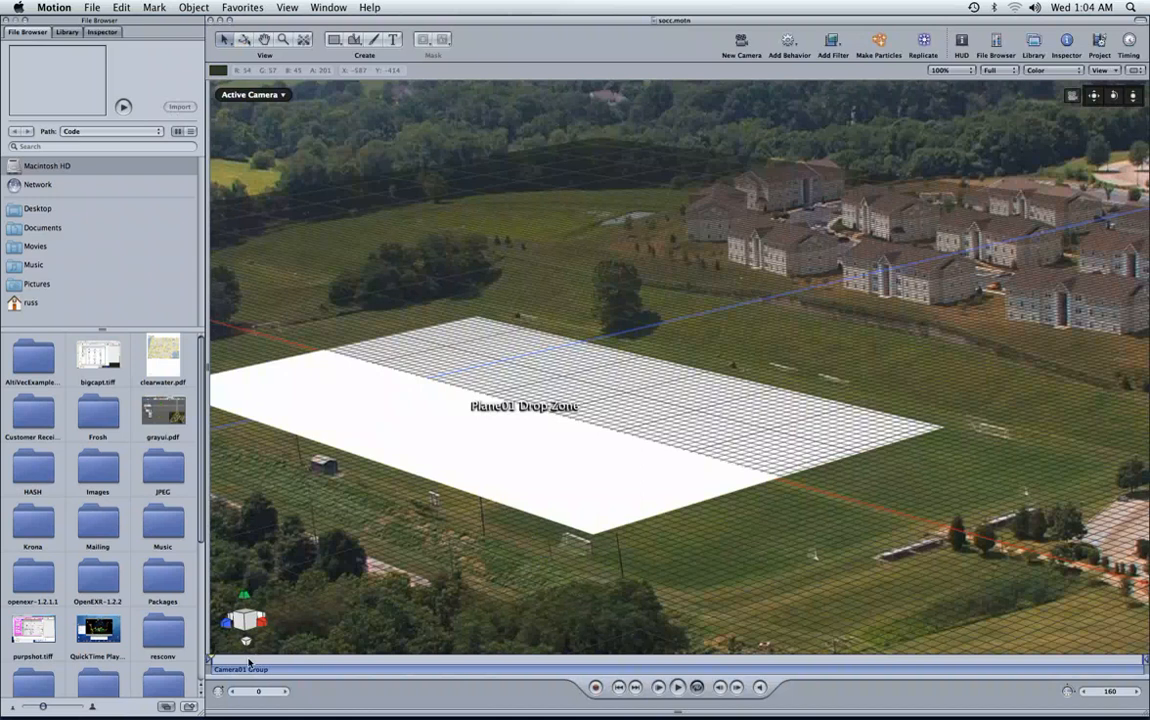
Scrub through the shot to frame 159 to check the plane's tracking, and fit the whole frame in the viewer.
left_click_drag(248, 663, 264, 660)
left_click_drag(487, 660, 1071, 661)
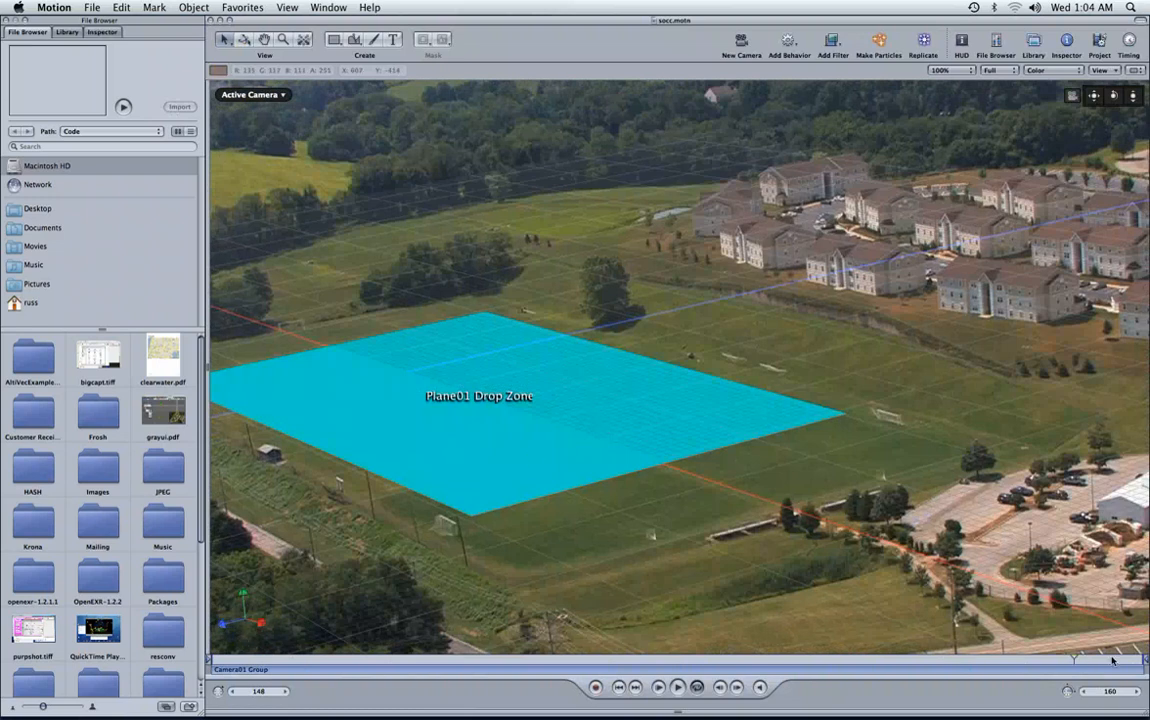
left_click_drag(1113, 660, 1142, 660)
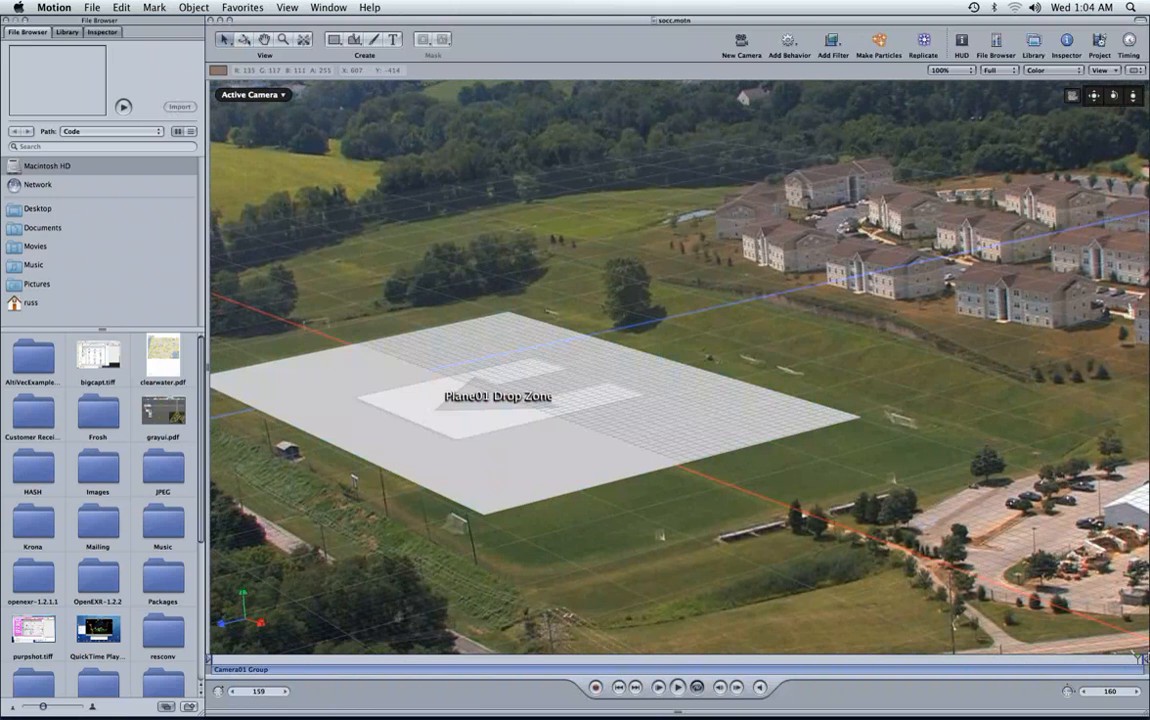
left_click(945, 70)
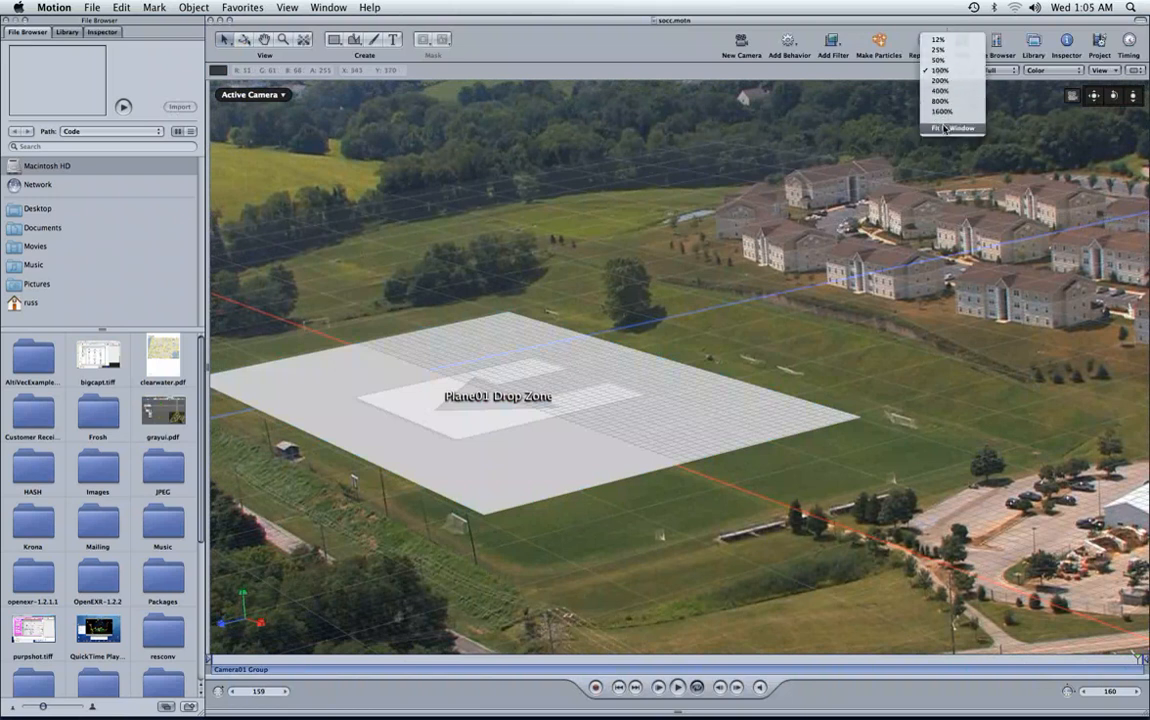
left_click(943, 128)
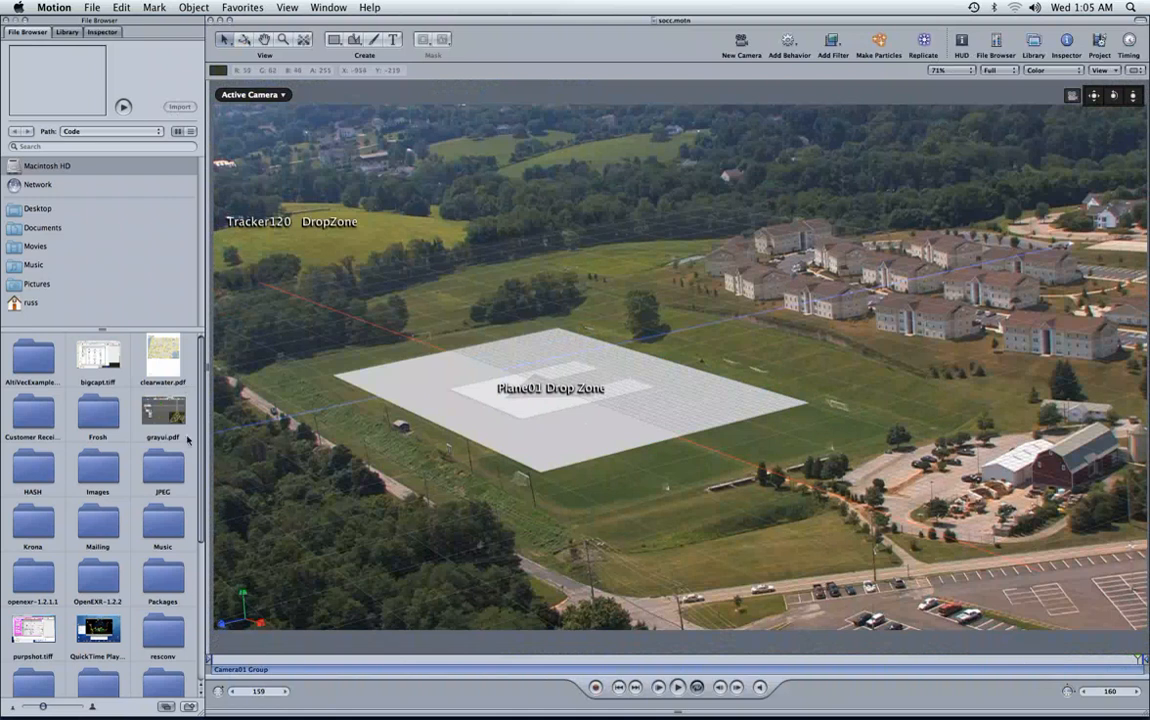
Place SynShirtBack.pdf from the home folder into the Plane01 drop zone on the soccer field.
scroll(180, 365, "down", 5)
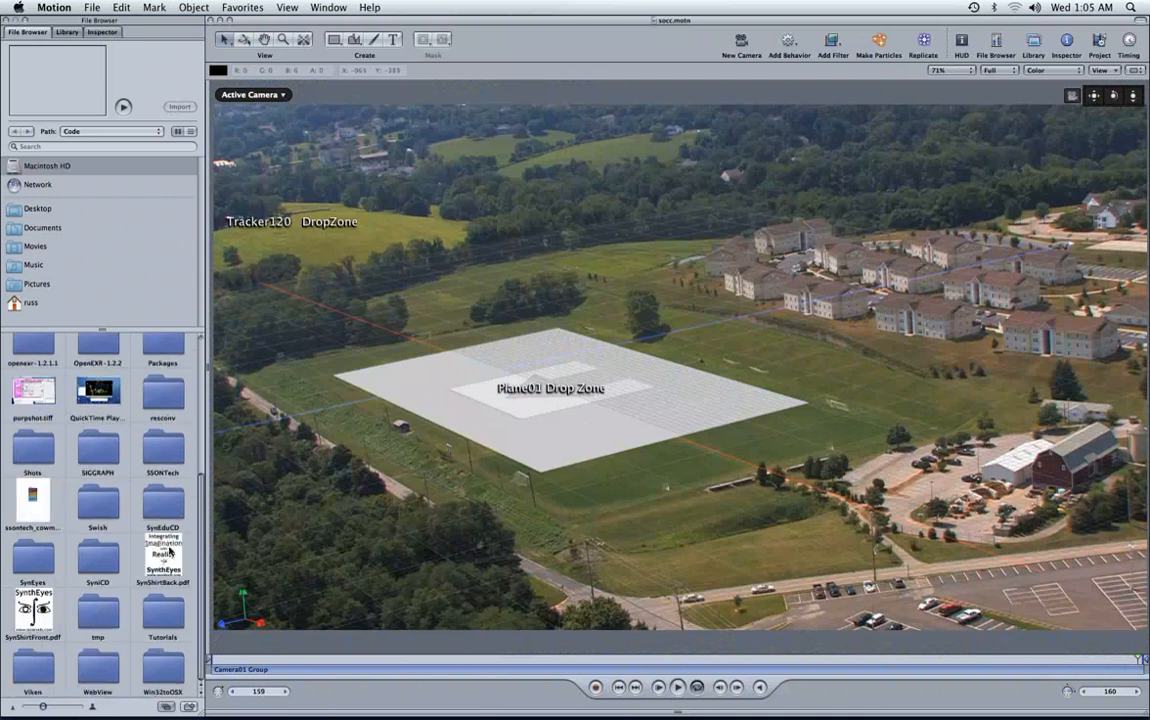
left_click_drag(167, 553, 547, 395)
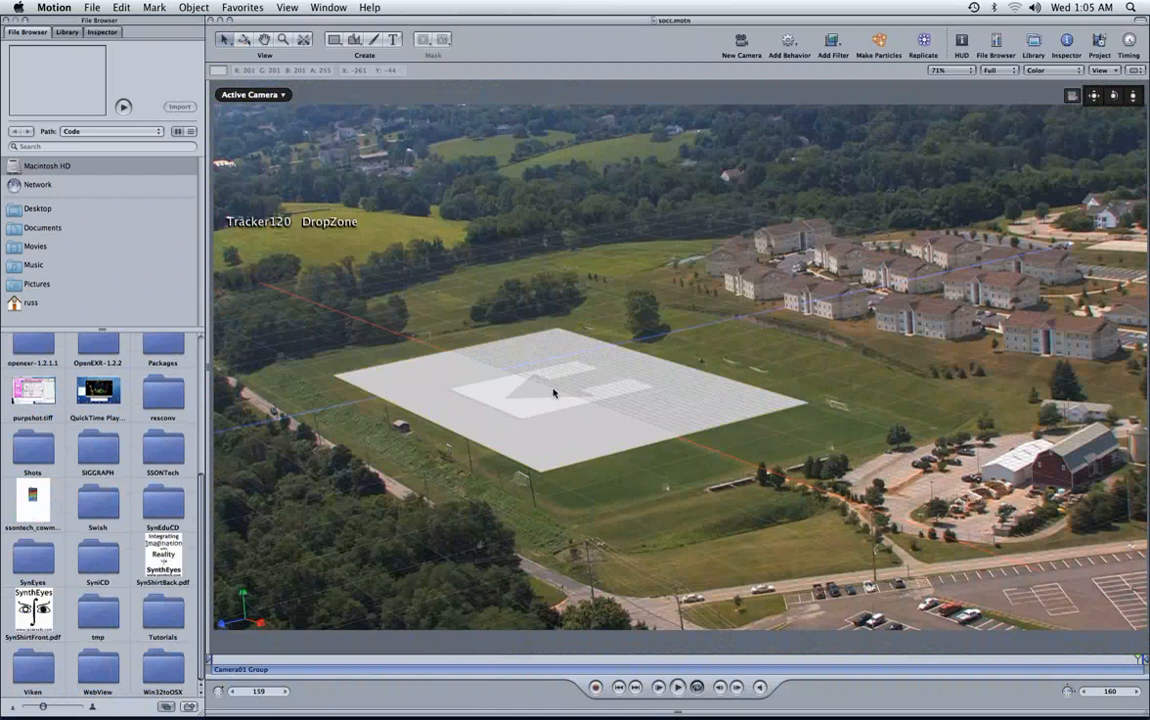
Show the project's layers, set the Plane01 drop zone's image fit to Center, and scrub to frame 95 to check the artwork.
left_click(328, 7)
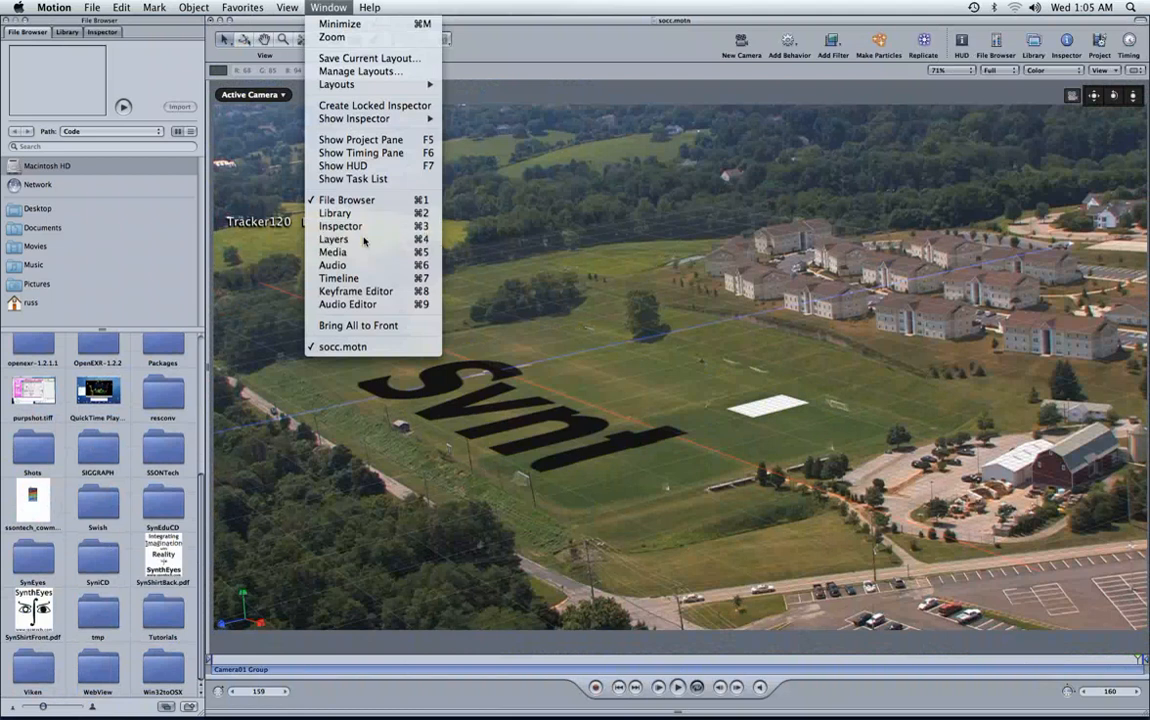
left_click(345, 239)
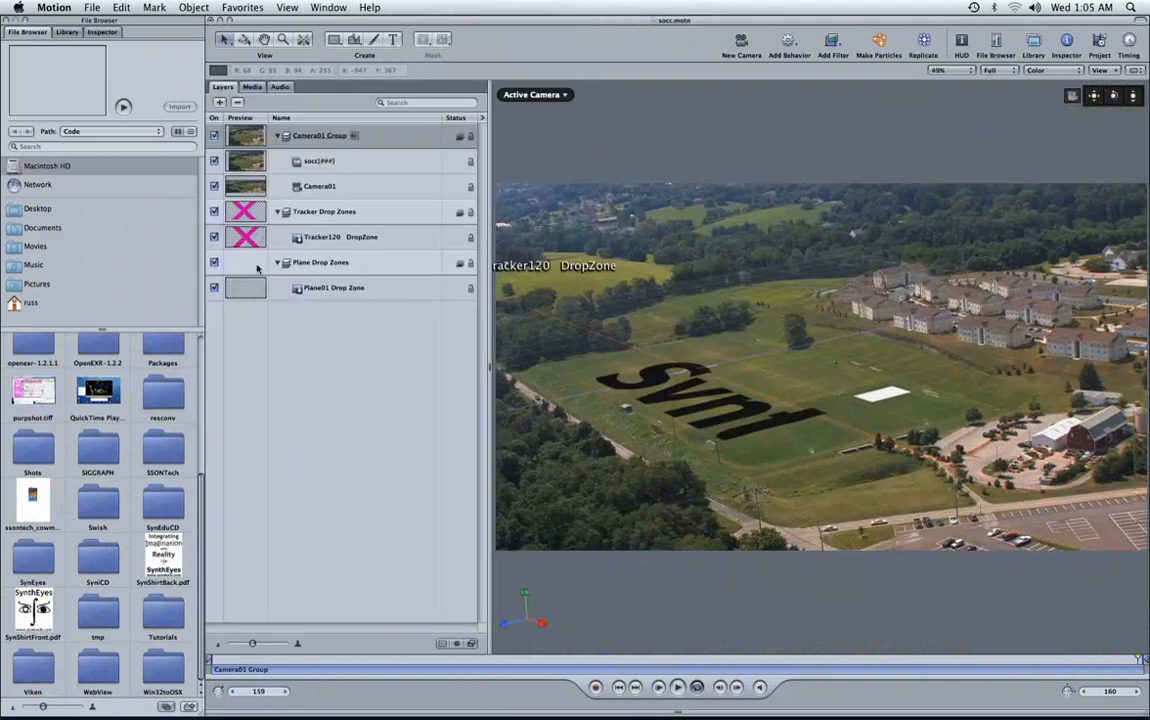
left_click(101, 33)
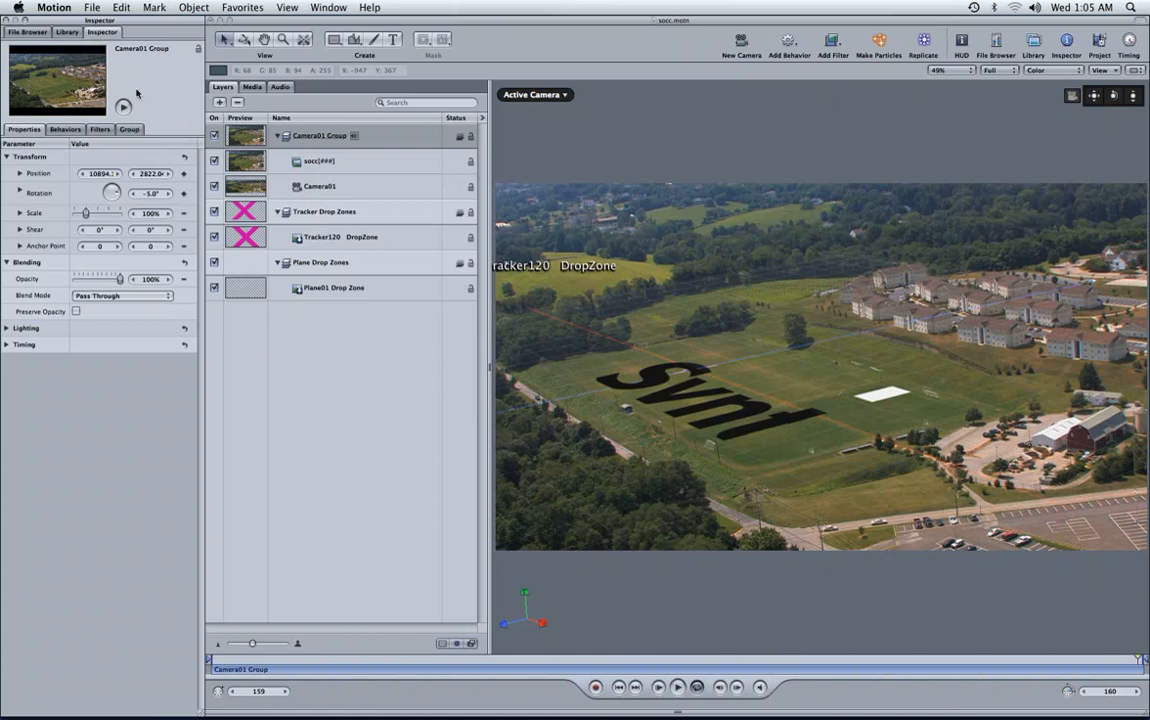
left_click(328, 289)
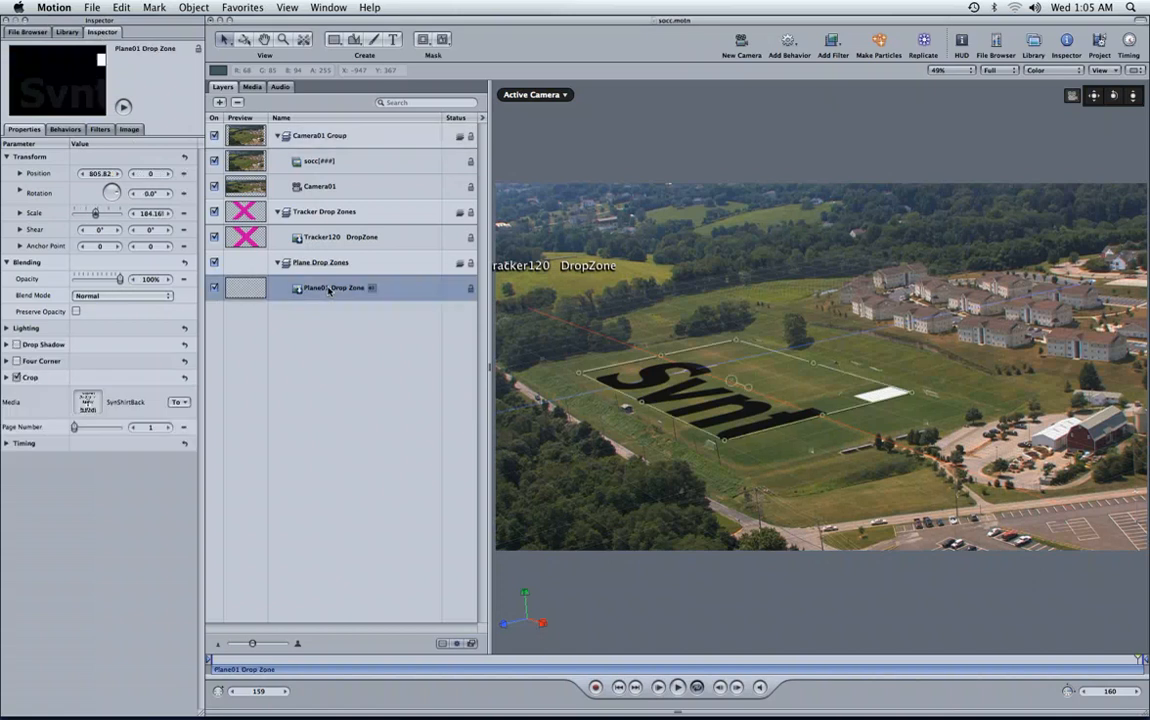
left_click(127, 129)
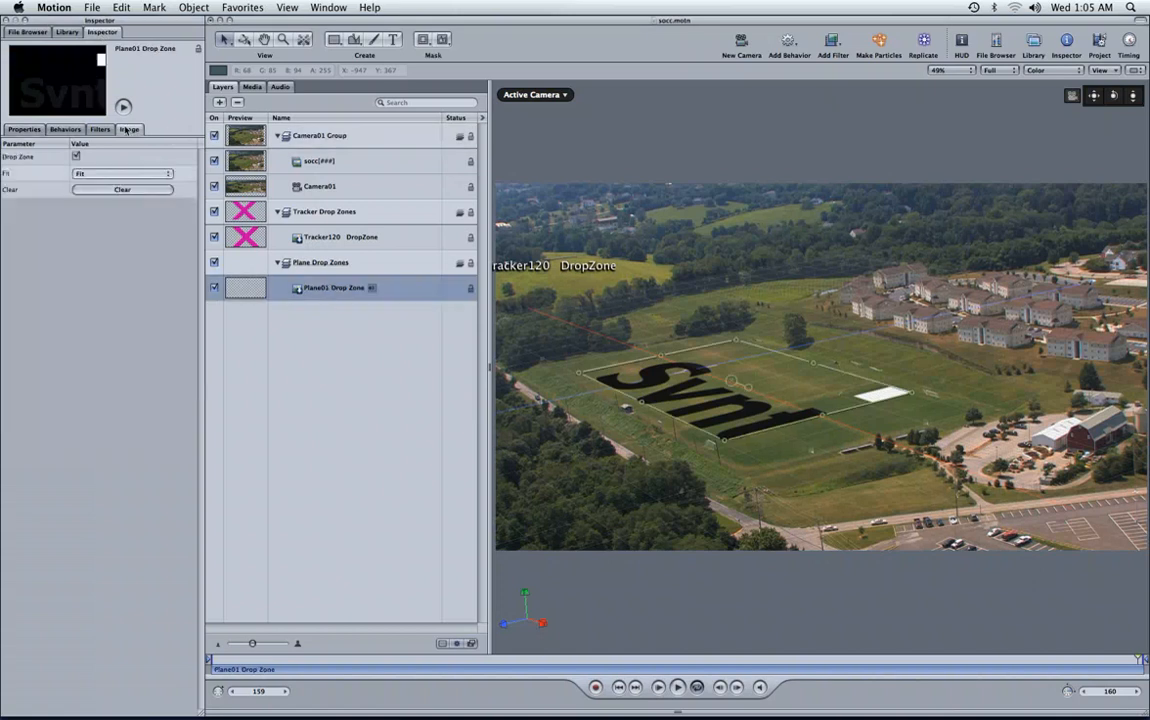
left_click(109, 174)
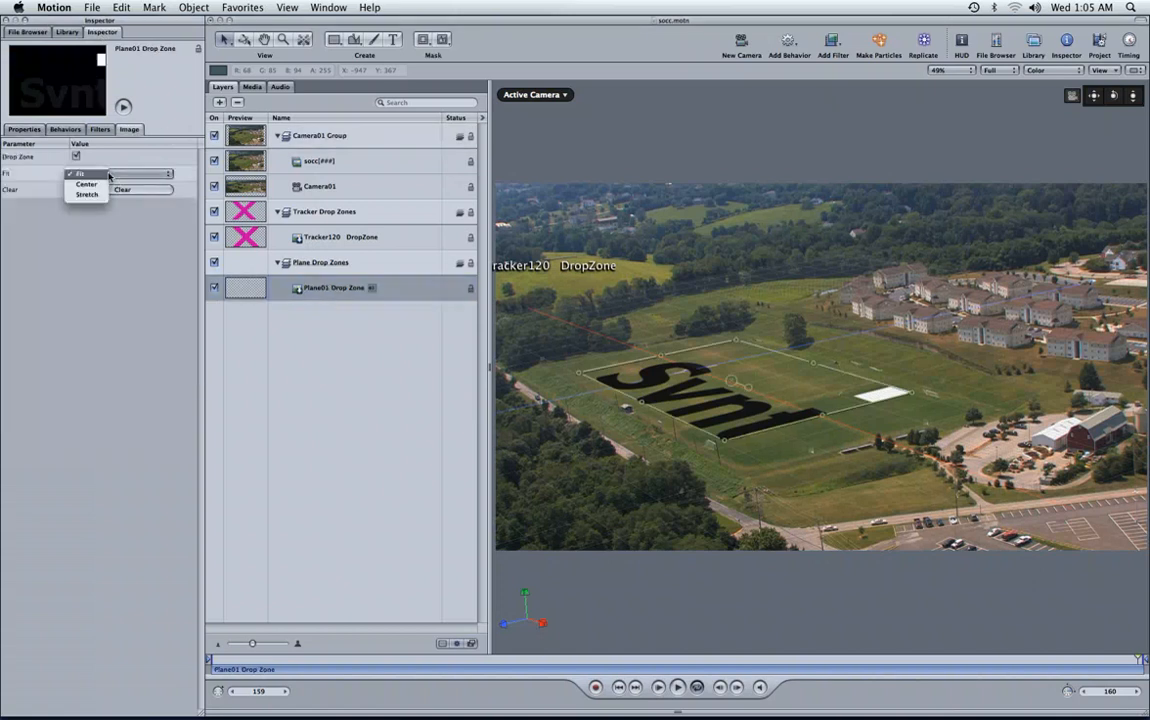
left_click(93, 185)
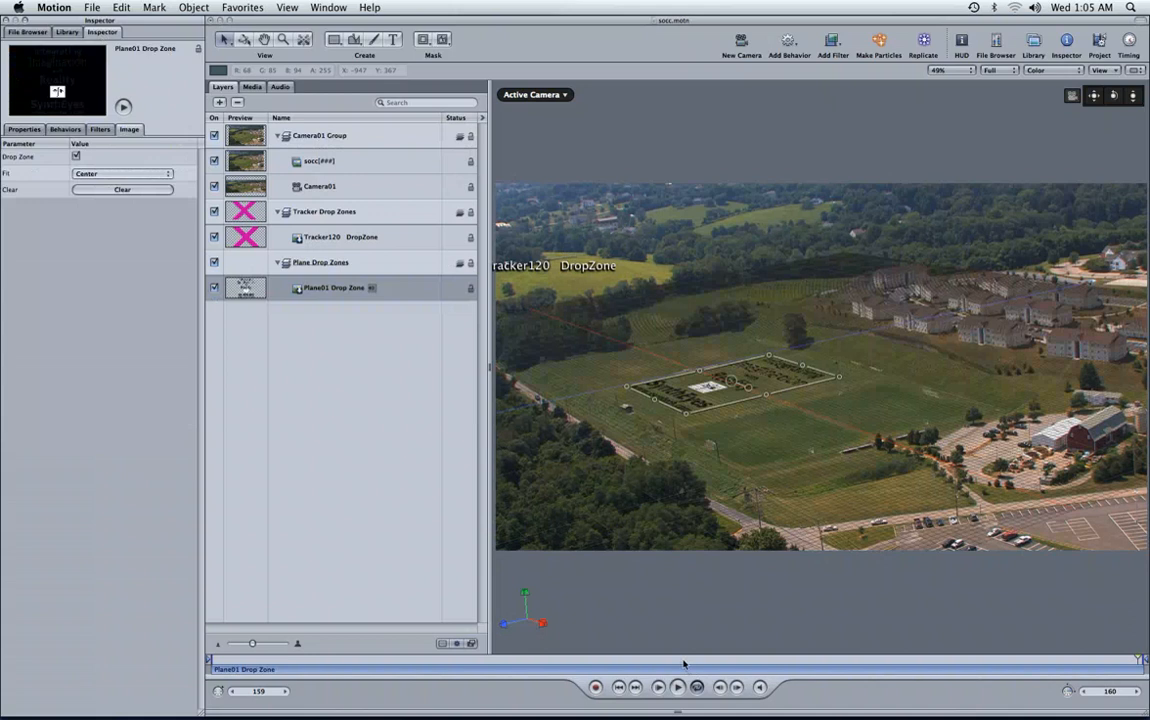
left_click(848, 656)
left_click_drag(848, 656, 762, 637)
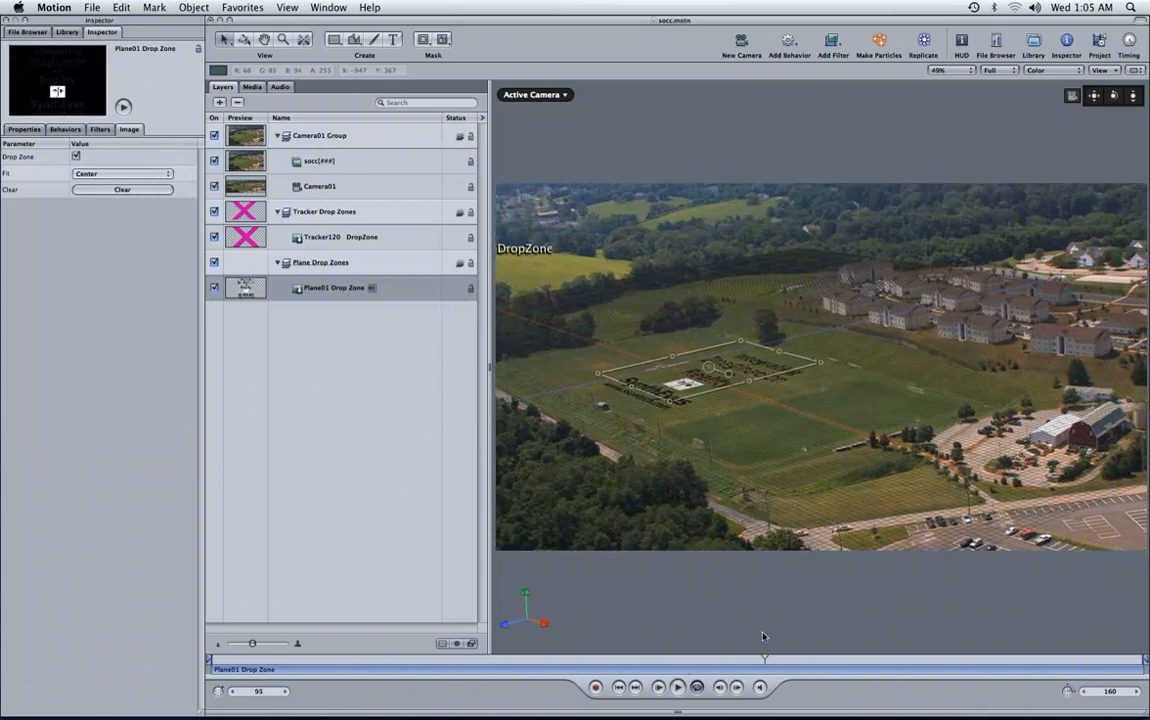